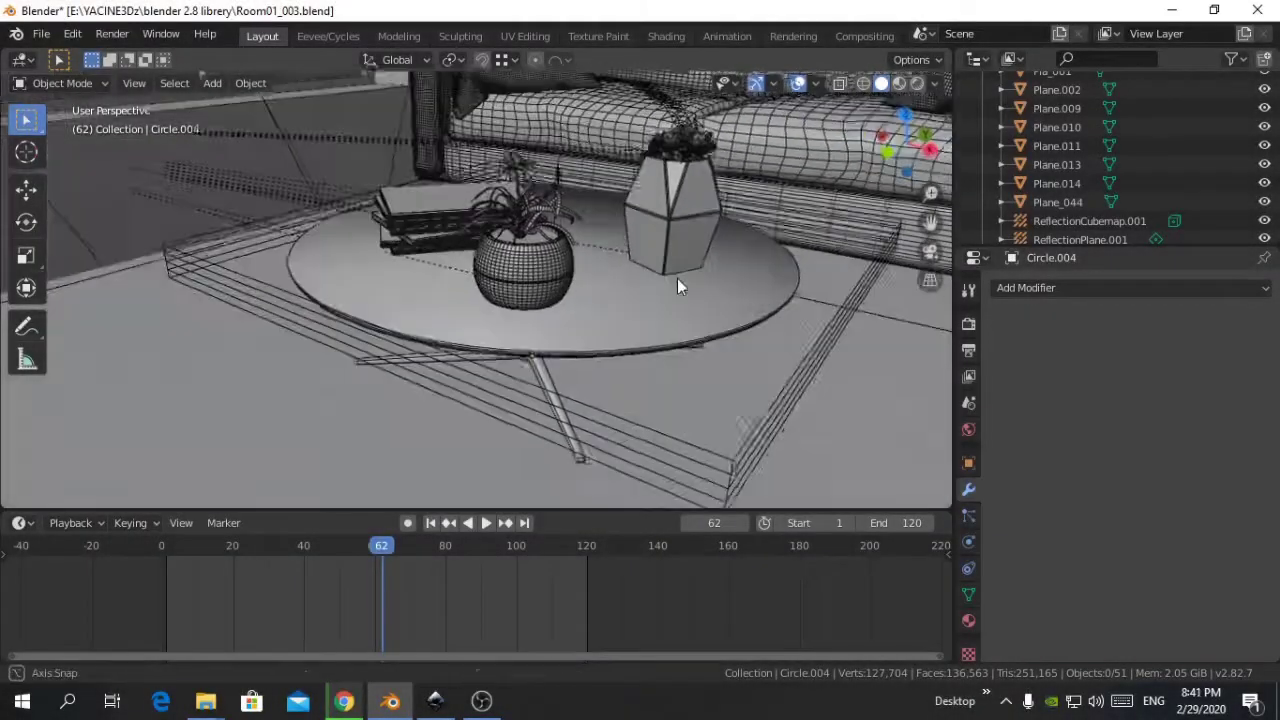
Orbit to an overhead view of the table and glance at the modifier list without adding anything
middle_click_drag(689, 356, 708, 309)
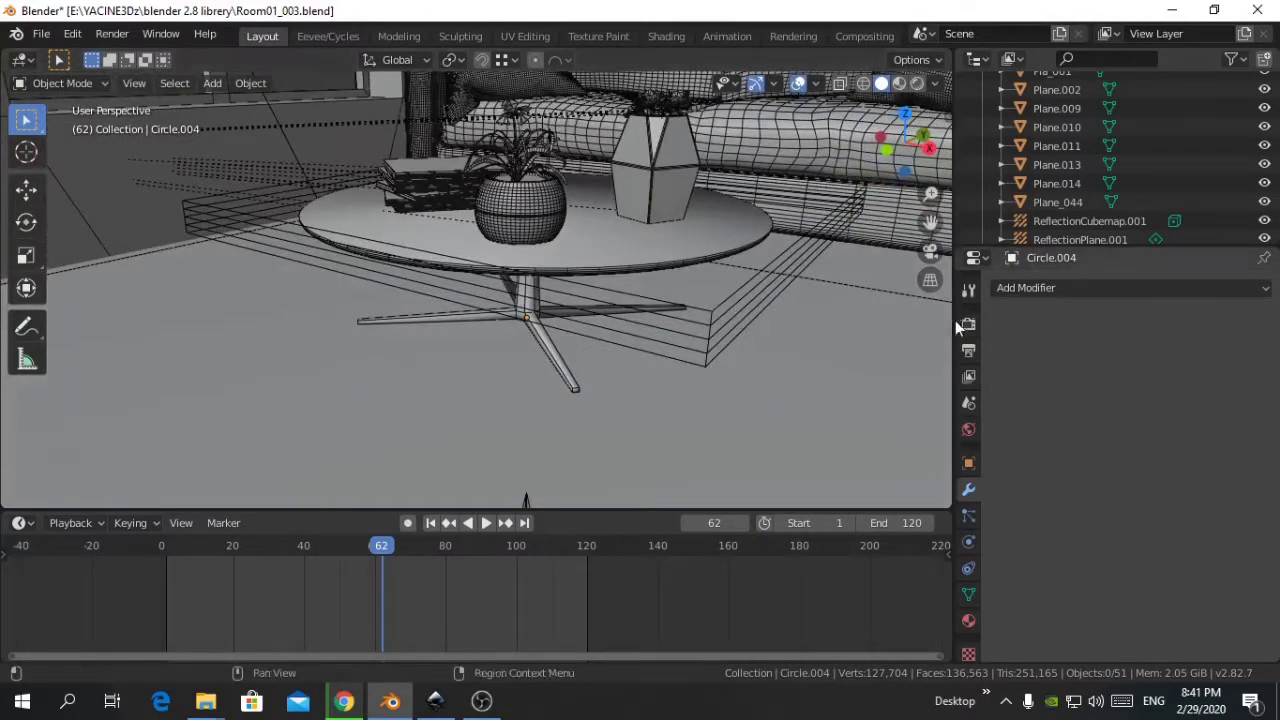
middle_click_drag(800, 288, 820, 320)
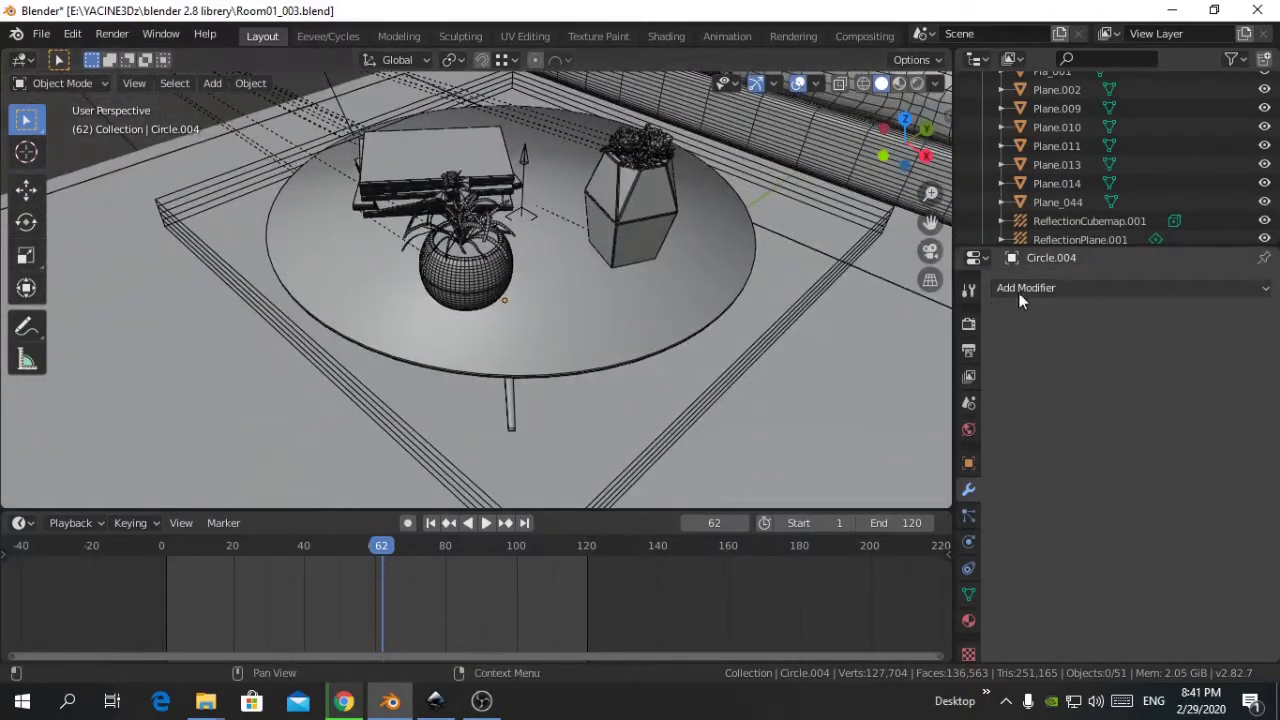
left_click(1091, 288)
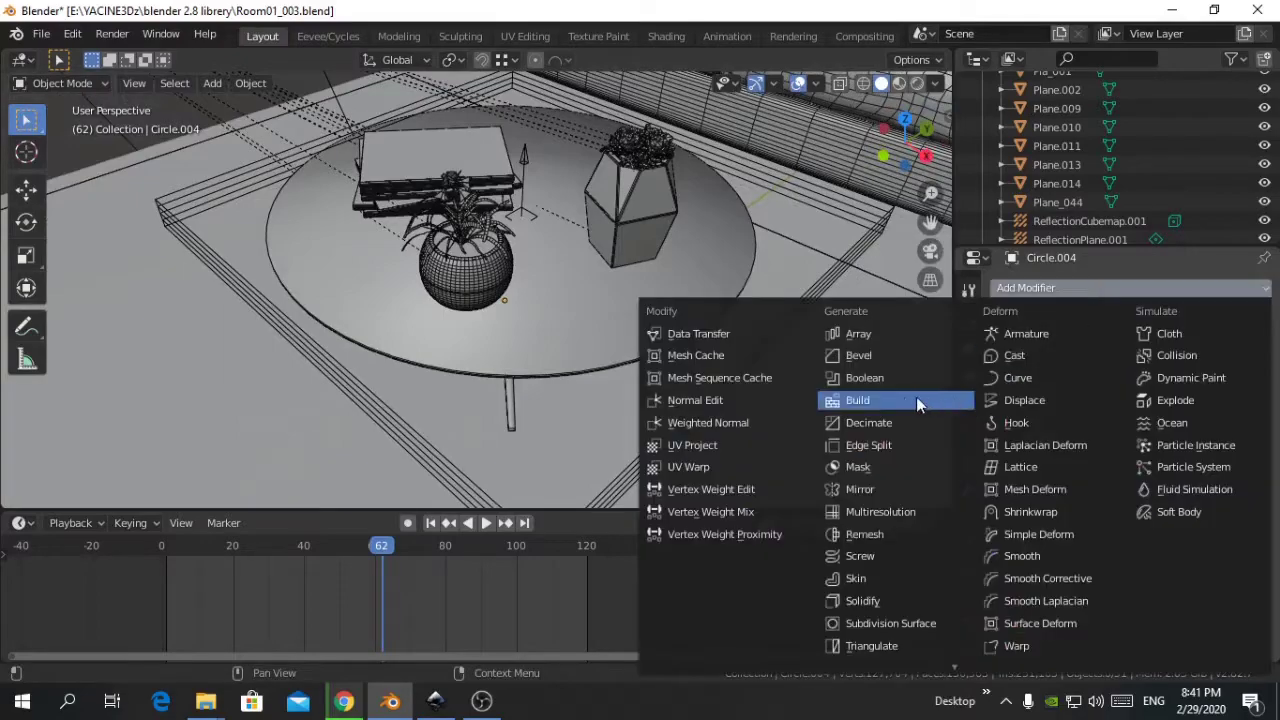
key("Escape")
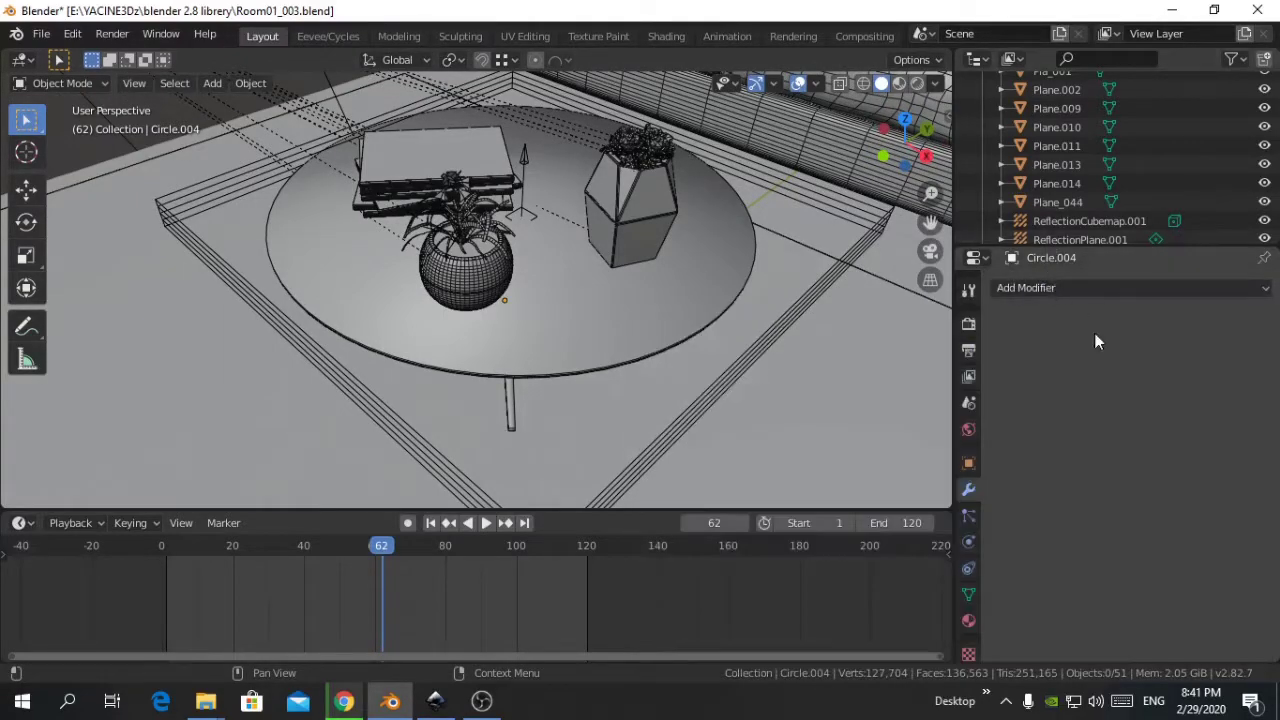
From a low side angle, select the coffee table Circle.004 and zoom in on its leg base
middle_click_drag(900, 350, 650, 330)
scroll(650, 330, "down", 2)
left_click(585, 323)
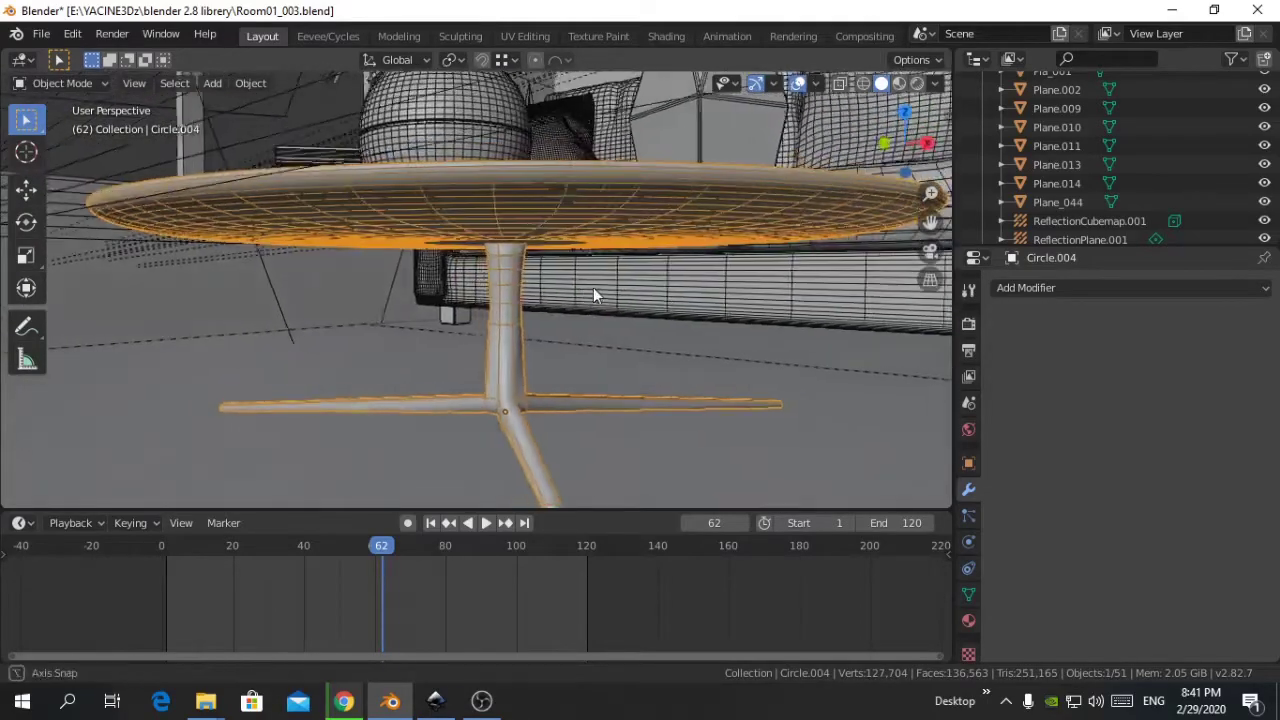
scroll(593, 300, "down", 2)
scroll(593, 312, "up", 6)
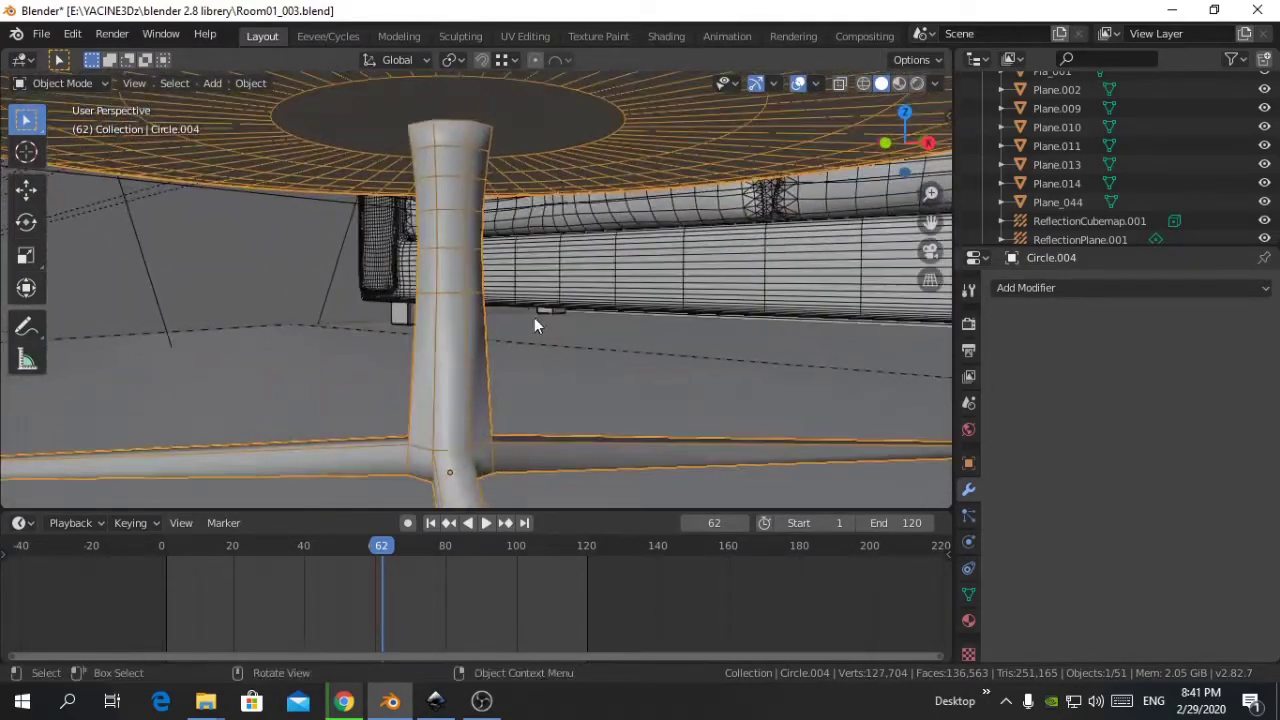
middle_click_drag(528, 340, 421, 226)
scroll(615, 271, "down", 3)
Add a Bevel modifier from Generate to Circle.004, with the default 0.1 m offset and 1 segment
left_click(1067, 288)
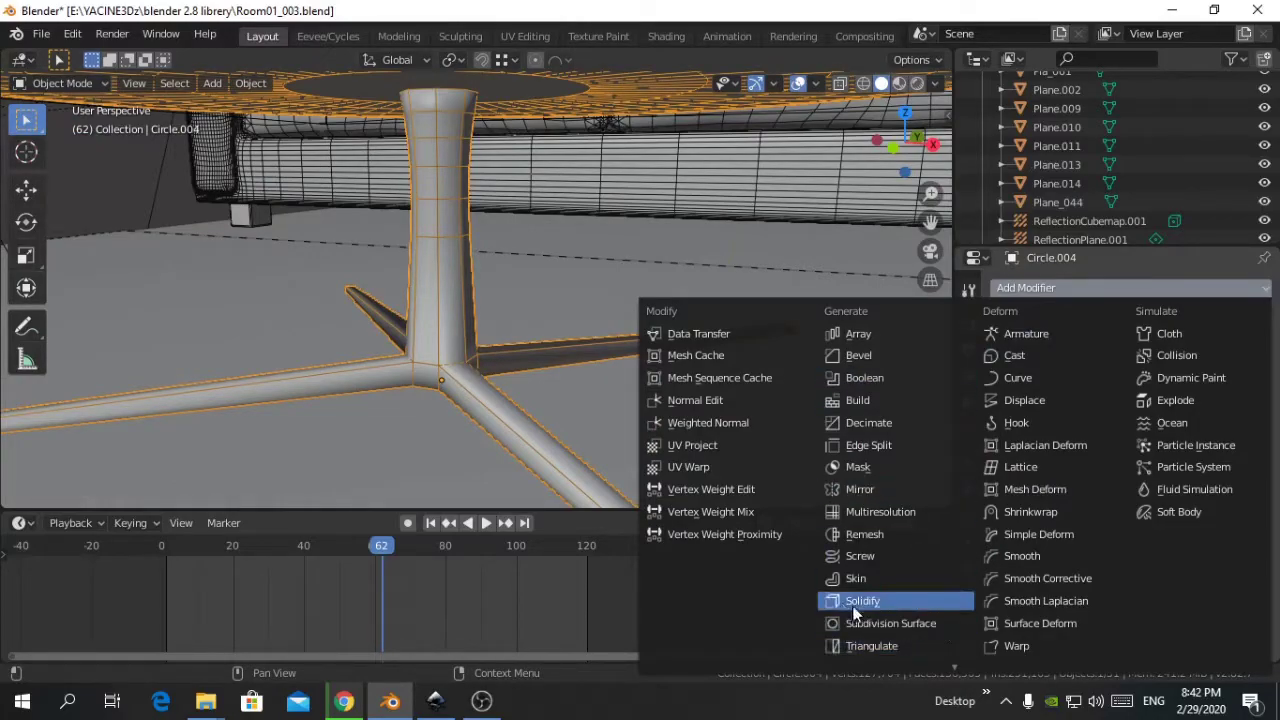
middle_click_drag(653, 334, 581, 217)
scroll(550, 300, "up", 4)
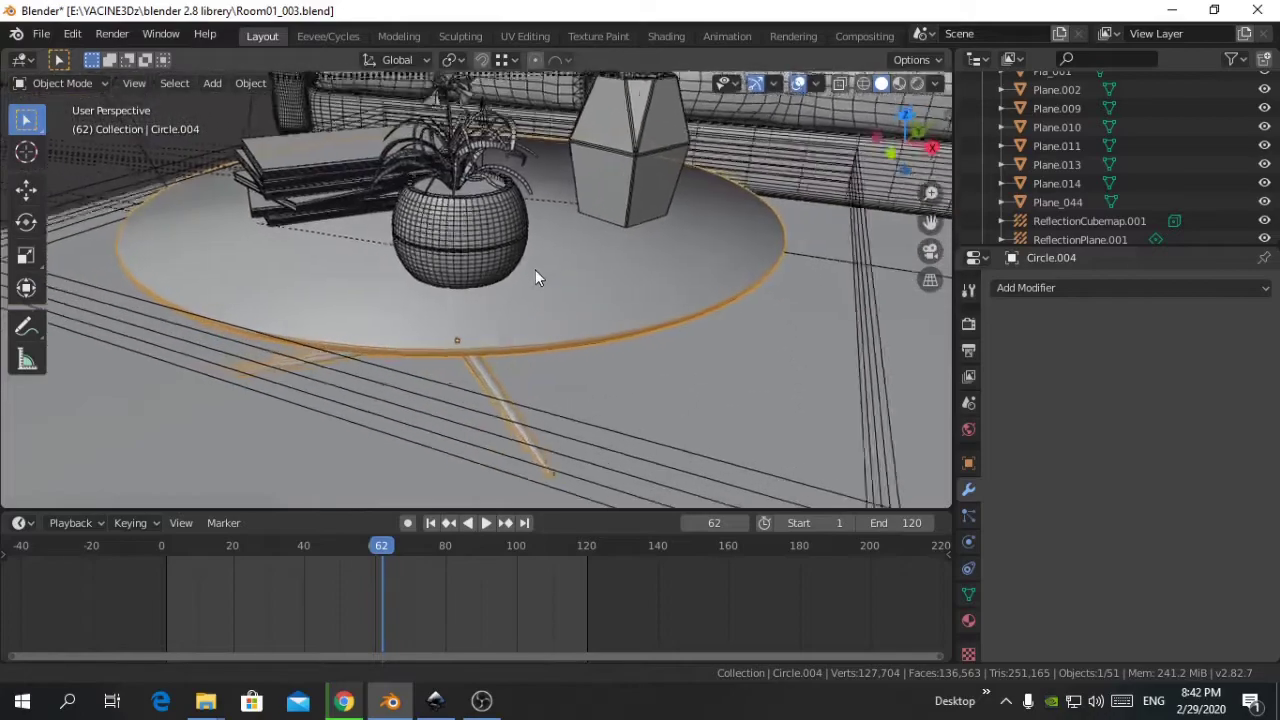
middle_click_drag(535, 269, 526, 248)
scroll(584, 317, "up", 2)
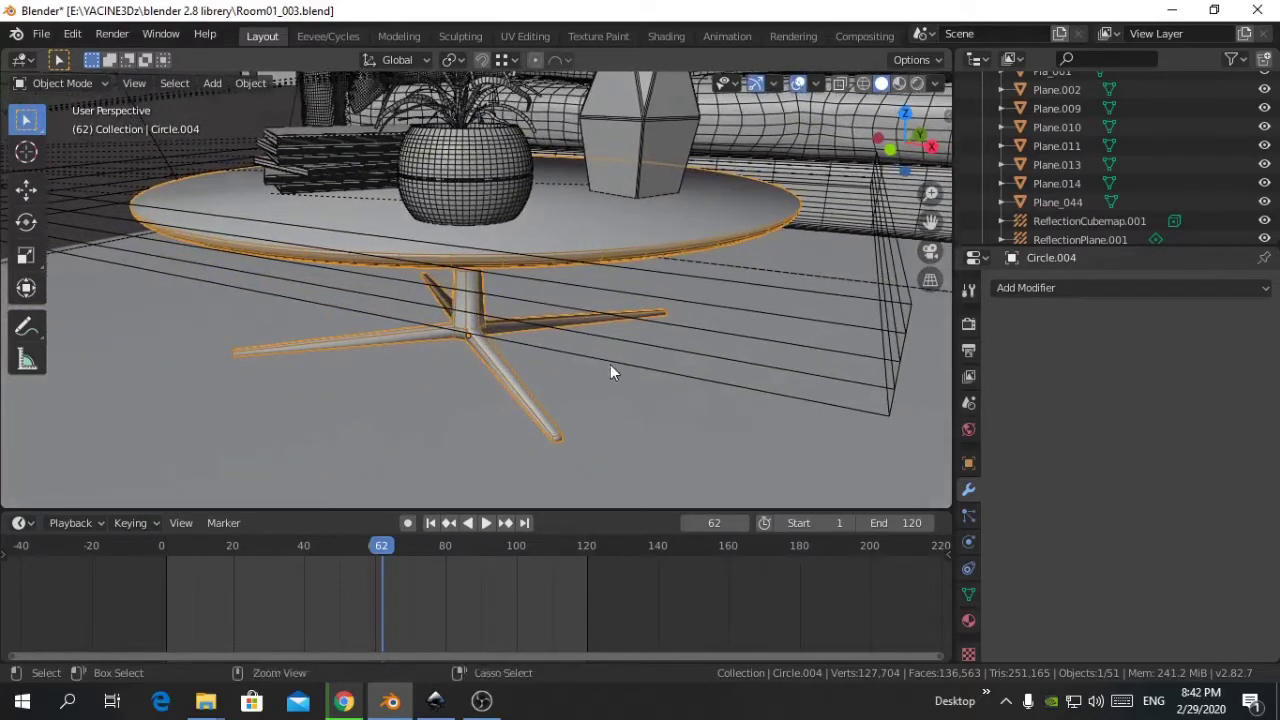
scroll(594, 335, "up", 2)
middle_click_drag(594, 335, 612, 349)
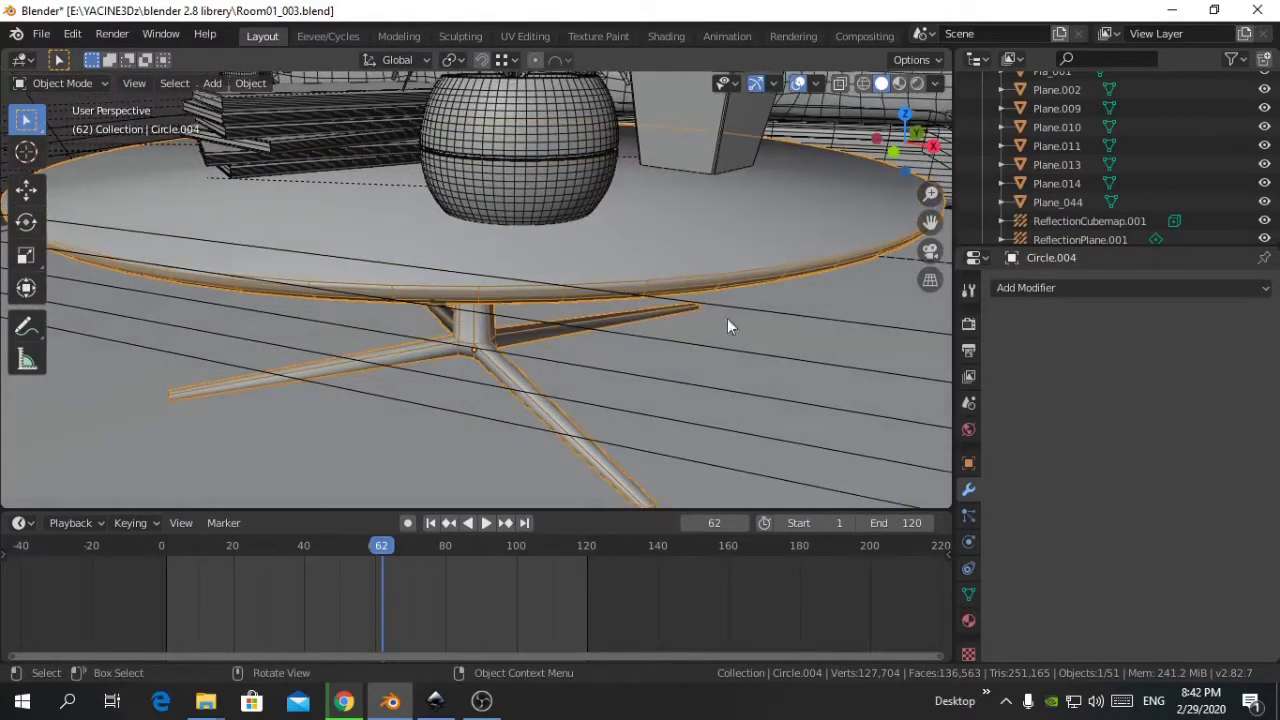
middle_click_drag(717, 305, 830, 290, "ctrl")
left_click(1025, 287)
left_click(861, 359)
Set the Bevel's Limit Method to Angle (30°) and its Segments to 2
scroll(1097, 495, "down", 3)
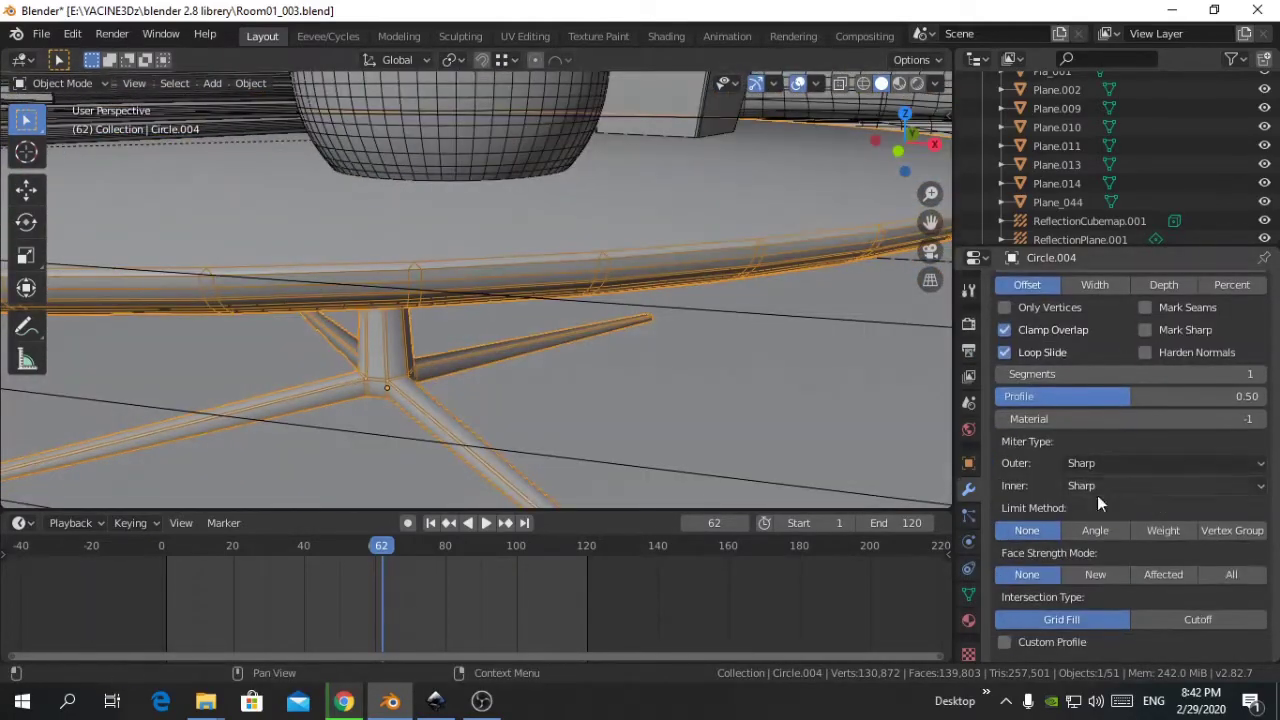
left_click(1095, 531)
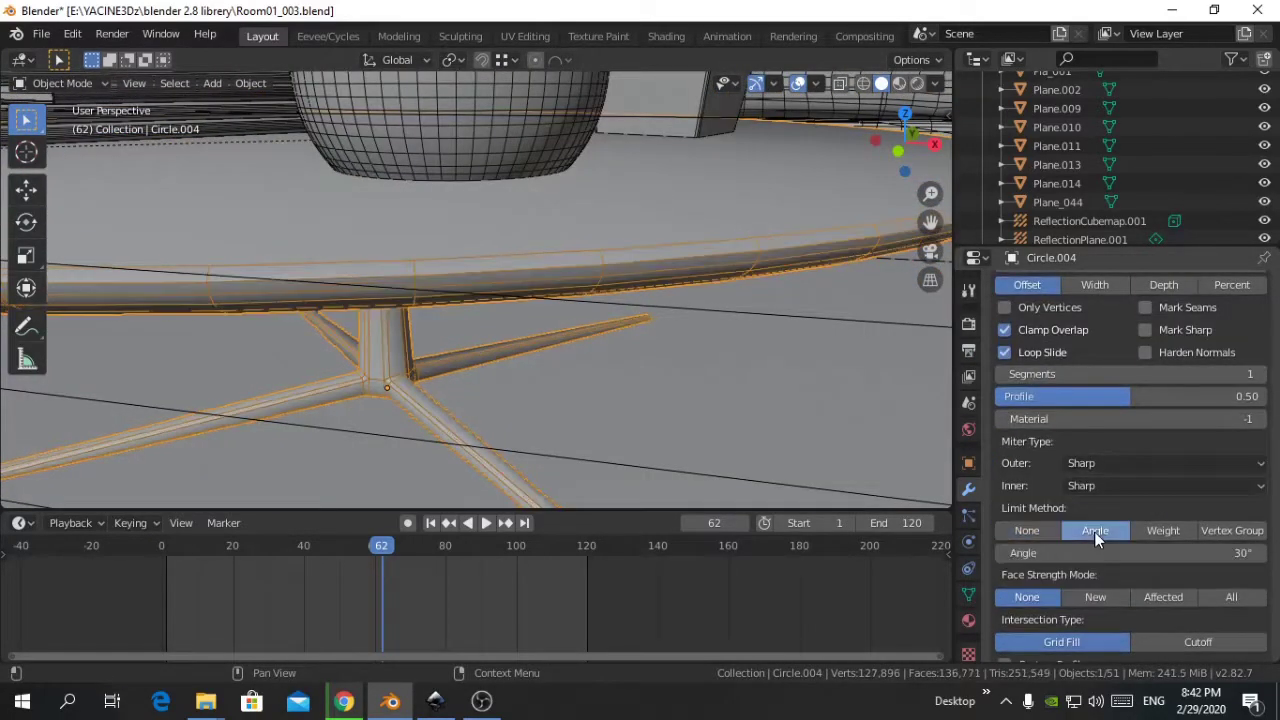
left_click(1259, 374)
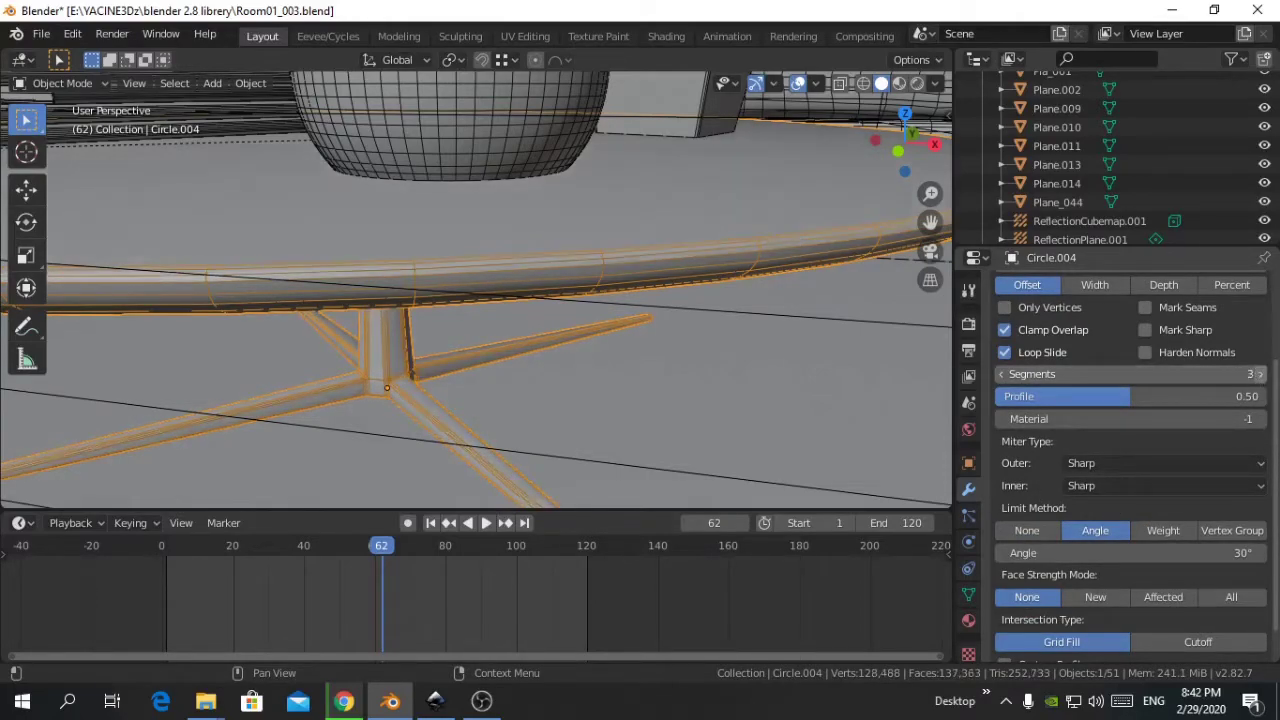
left_click(1259, 374)
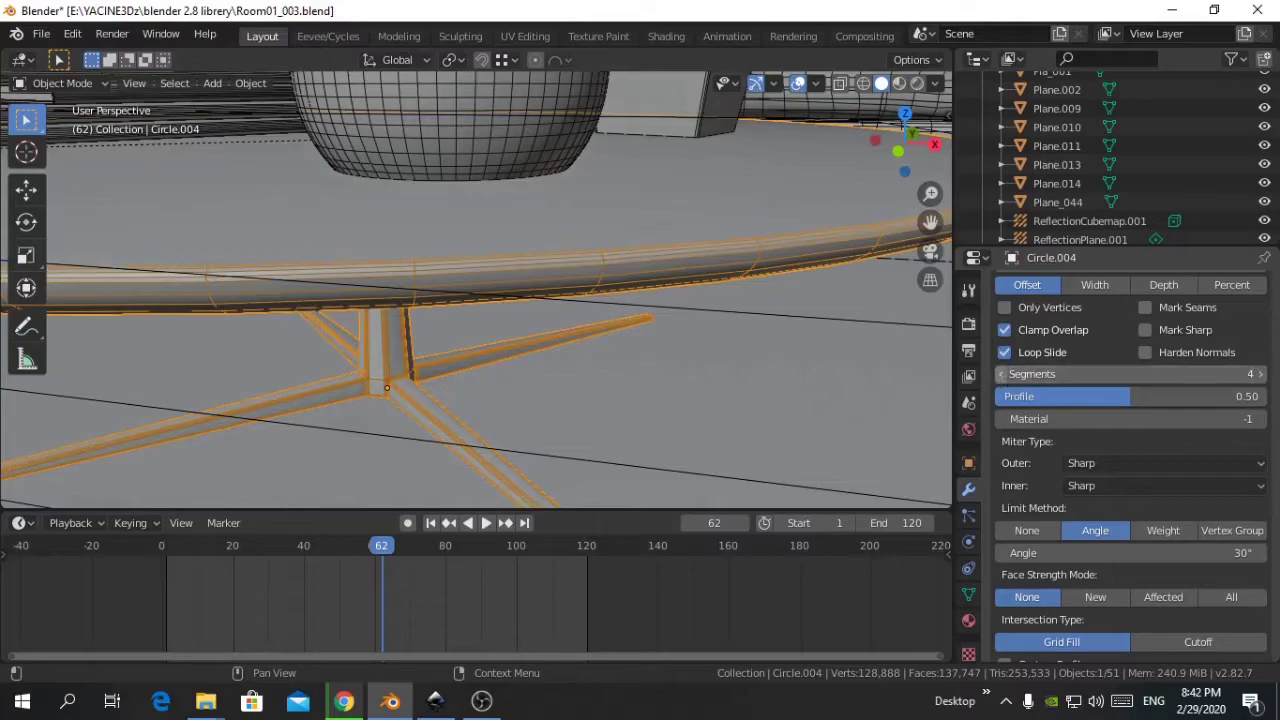
left_click(1002, 374)
left_click(1002, 374)
Orbit and zoom around the leg junction and tabletop rim to check the rounded edges
middle_click_drag(697, 358, 500, 352)
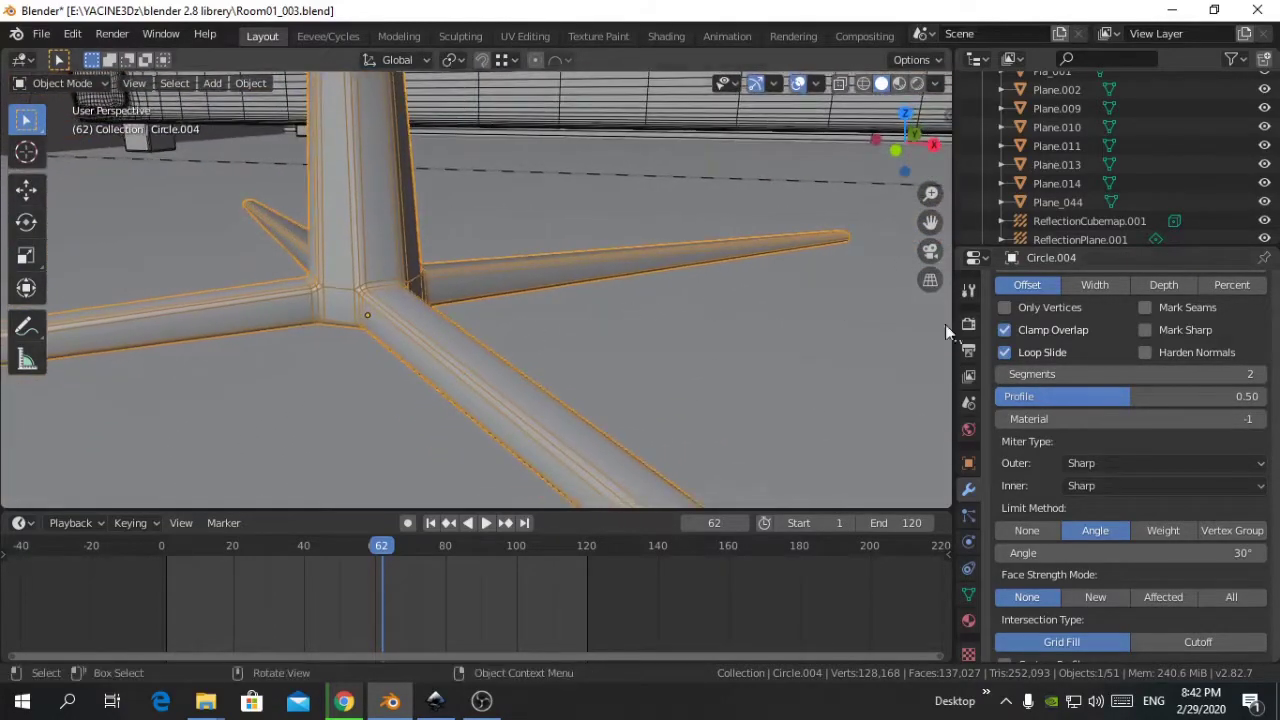
scroll(474, 365, "up", 5)
middle_click_drag(493, 290, 527, 388, "shift")
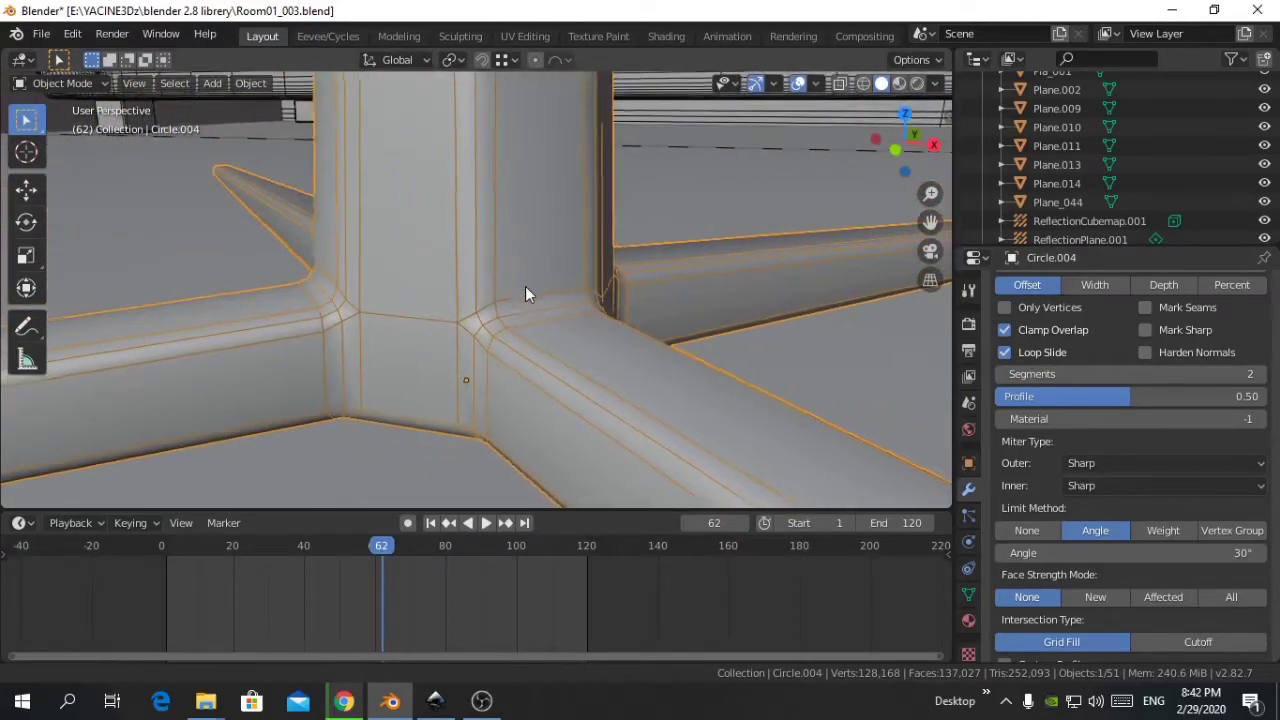
middle_click_drag(529, 291, 583, 409)
scroll(600, 272, "down", 3)
middle_click_drag(600, 266, 760, 151)
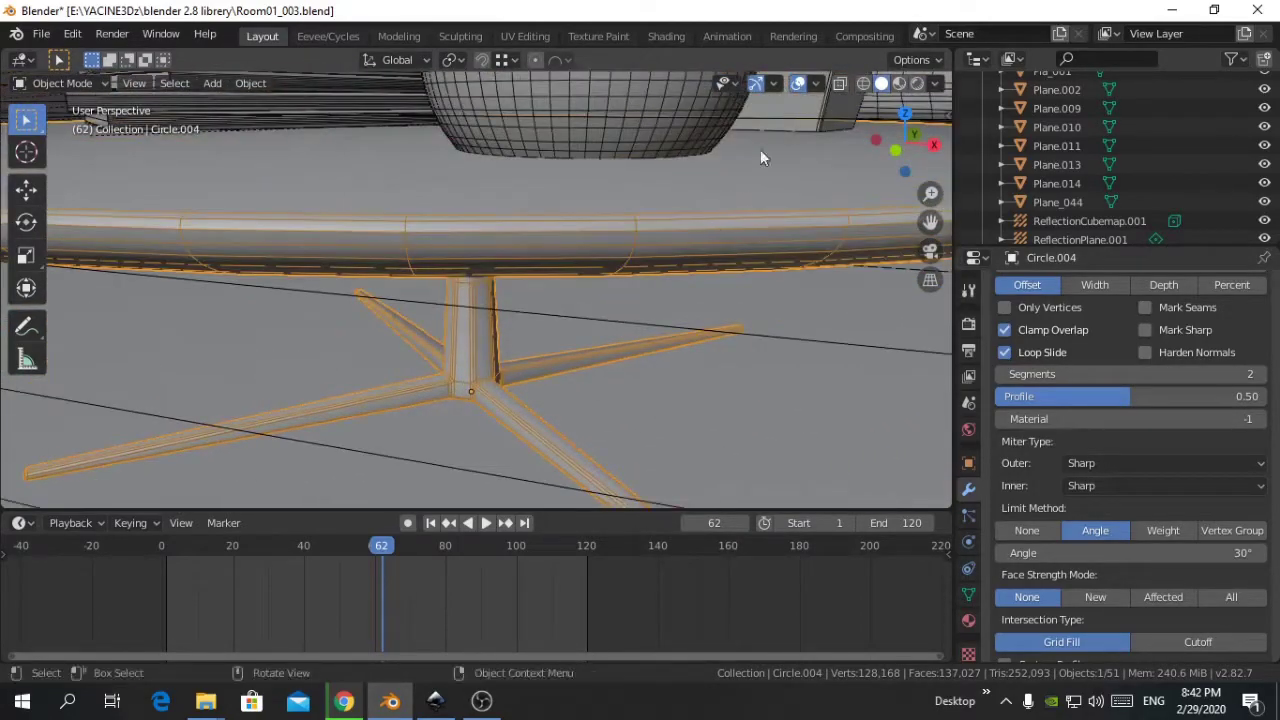
Turn off viewport overlays and orbit around the table to check its bevelled shading without wireframe
left_click(798, 83)
middle_click_drag(652, 198, 665, 352)
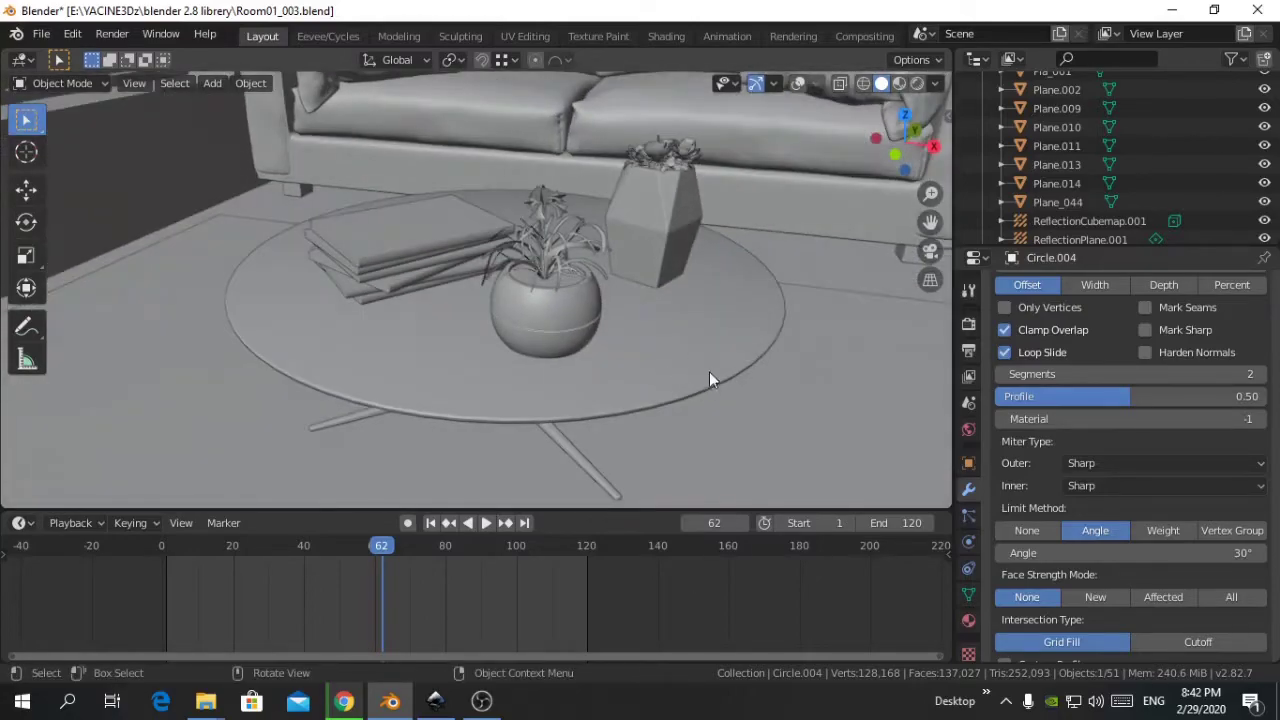
middle_click_drag(603, 255, 671, 318)
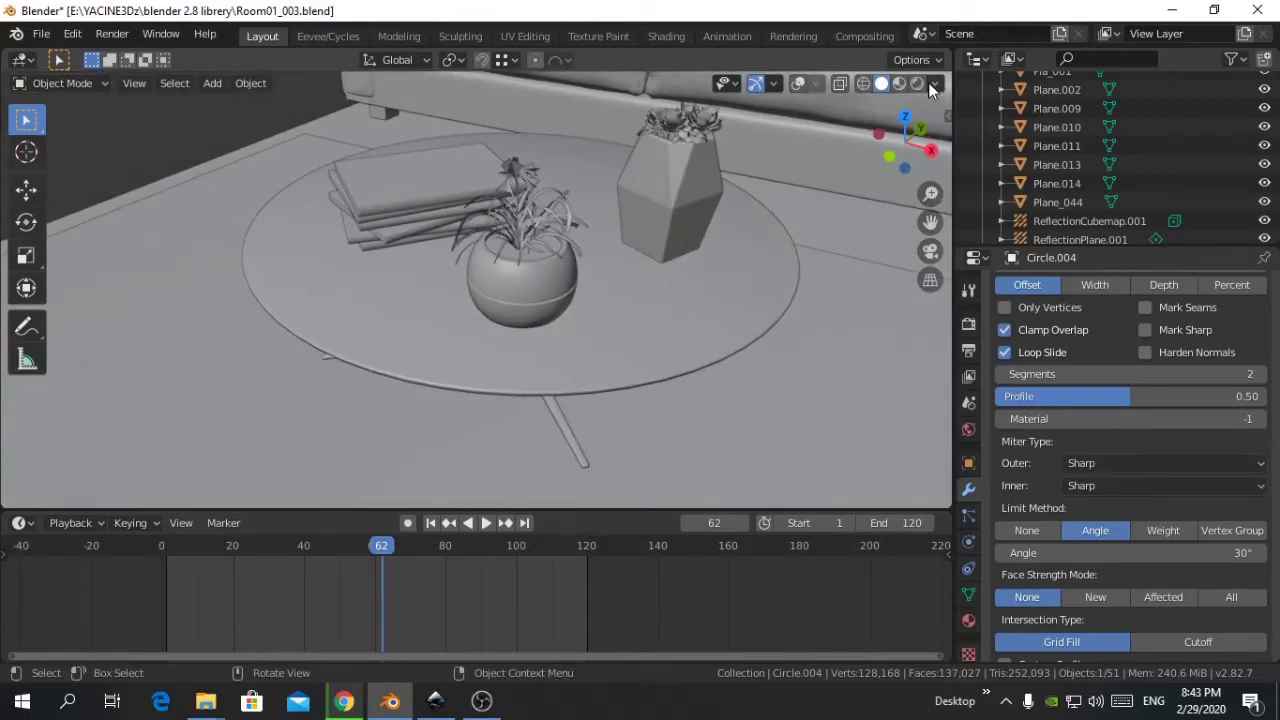
middle_click_drag(673, 240, 645, 218)
middle_click_drag(600, 255, 828, 100)
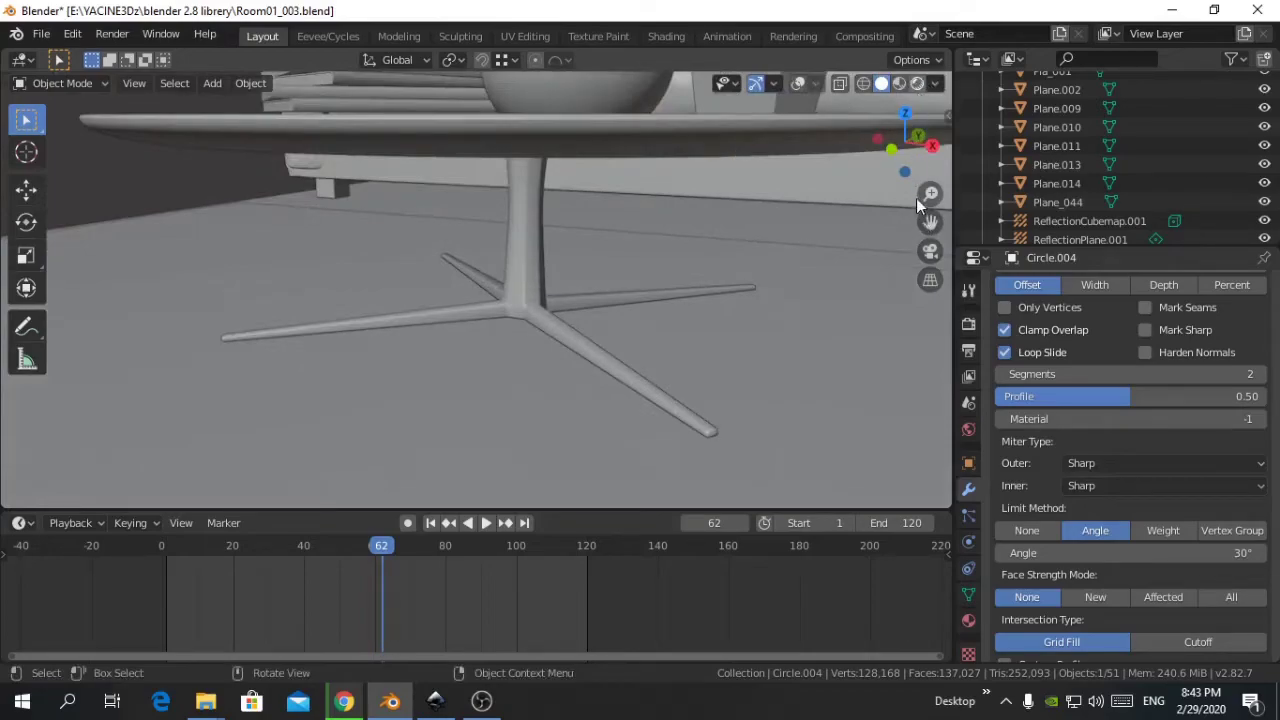
Switch to Rendered shading, orbit to inspect the table's Eevee reflections, and bring up Add Modifier
left_click(917, 84)
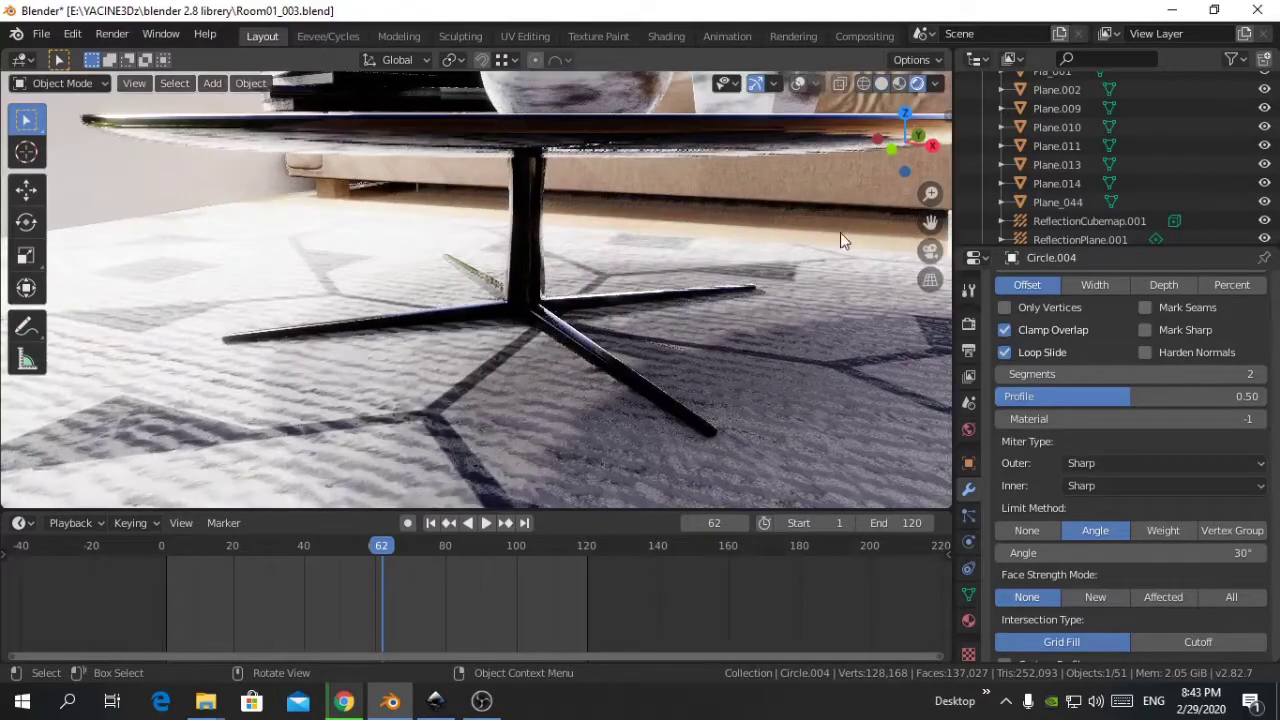
middle_click_drag(676, 184, 609, 270)
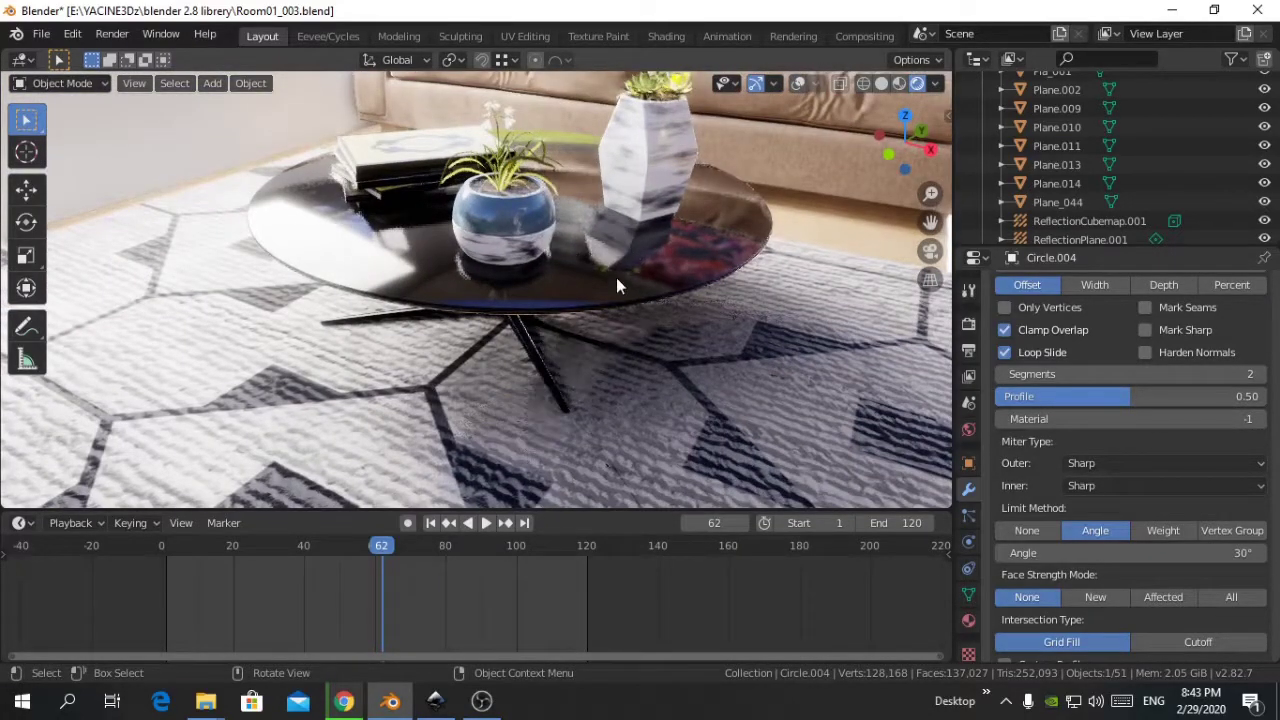
middle_click_drag(683, 316, 663, 301, "shift")
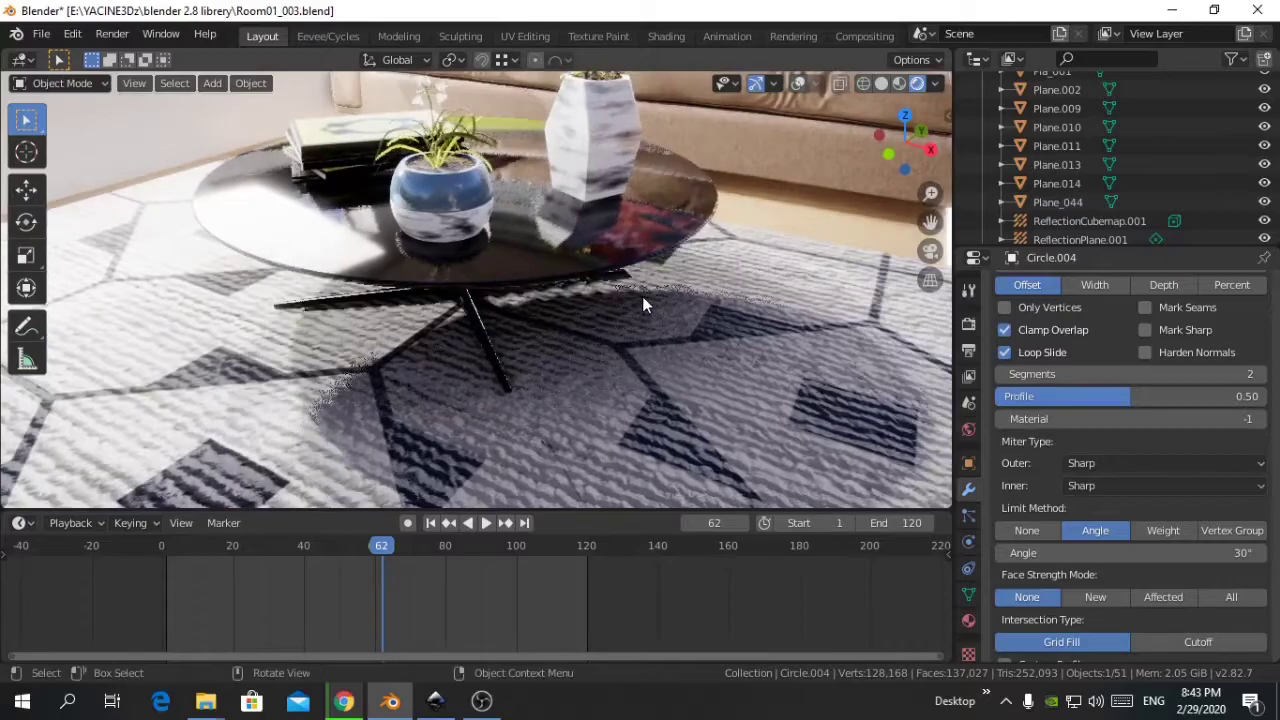
middle_click_drag(592, 219, 614, 254)
middle_click_drag(617, 310, 605, 260)
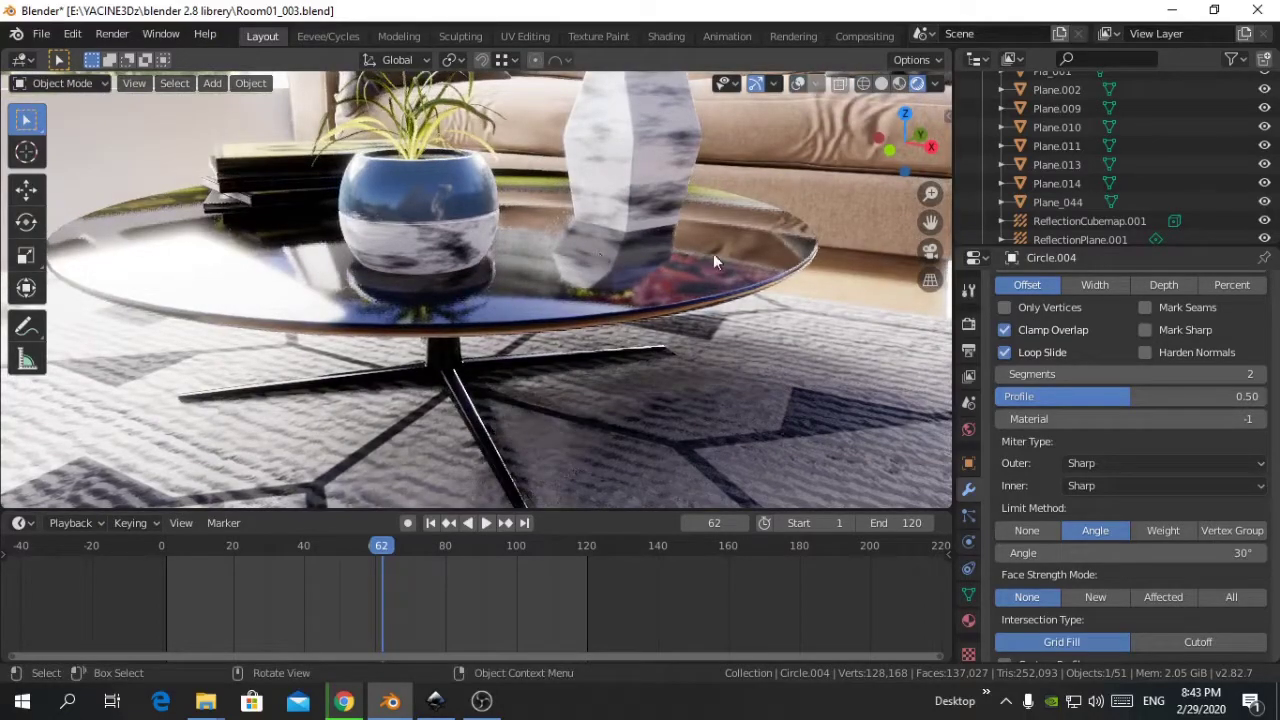
middle_click_drag(641, 321, 814, 277)
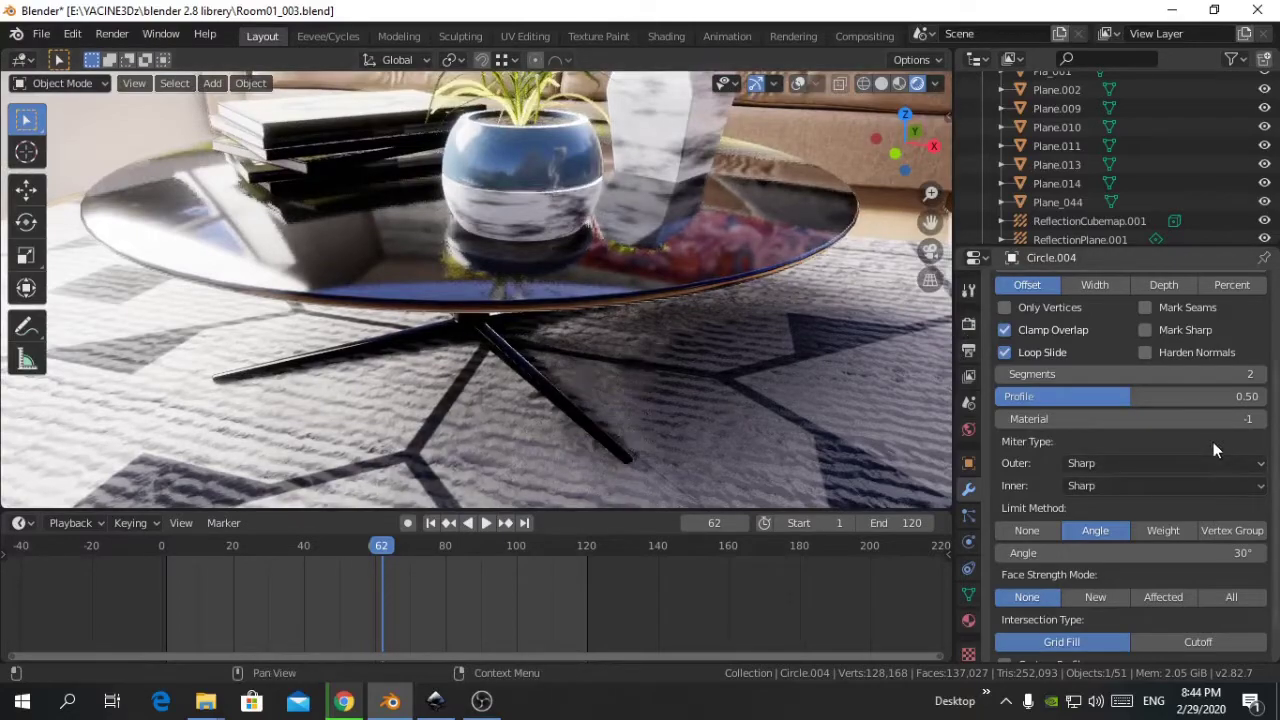
scroll(1208, 445, "down", 1)
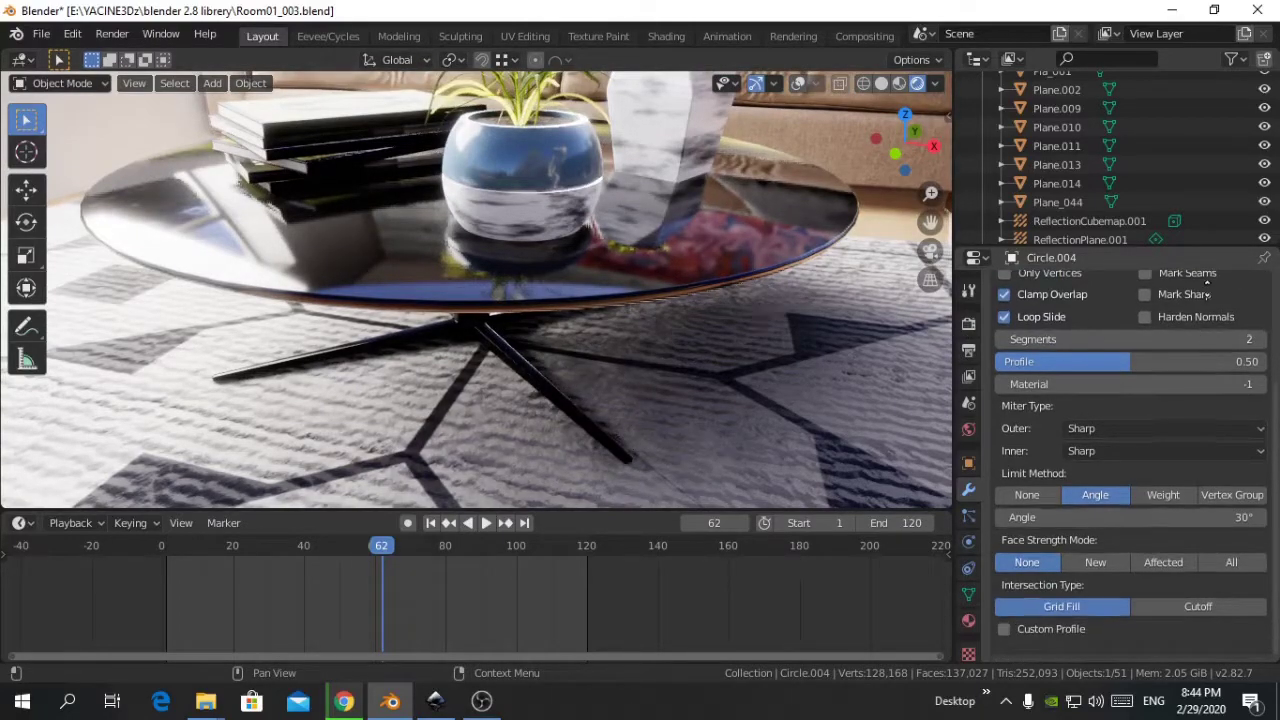
scroll(1212, 294, "up", 4)
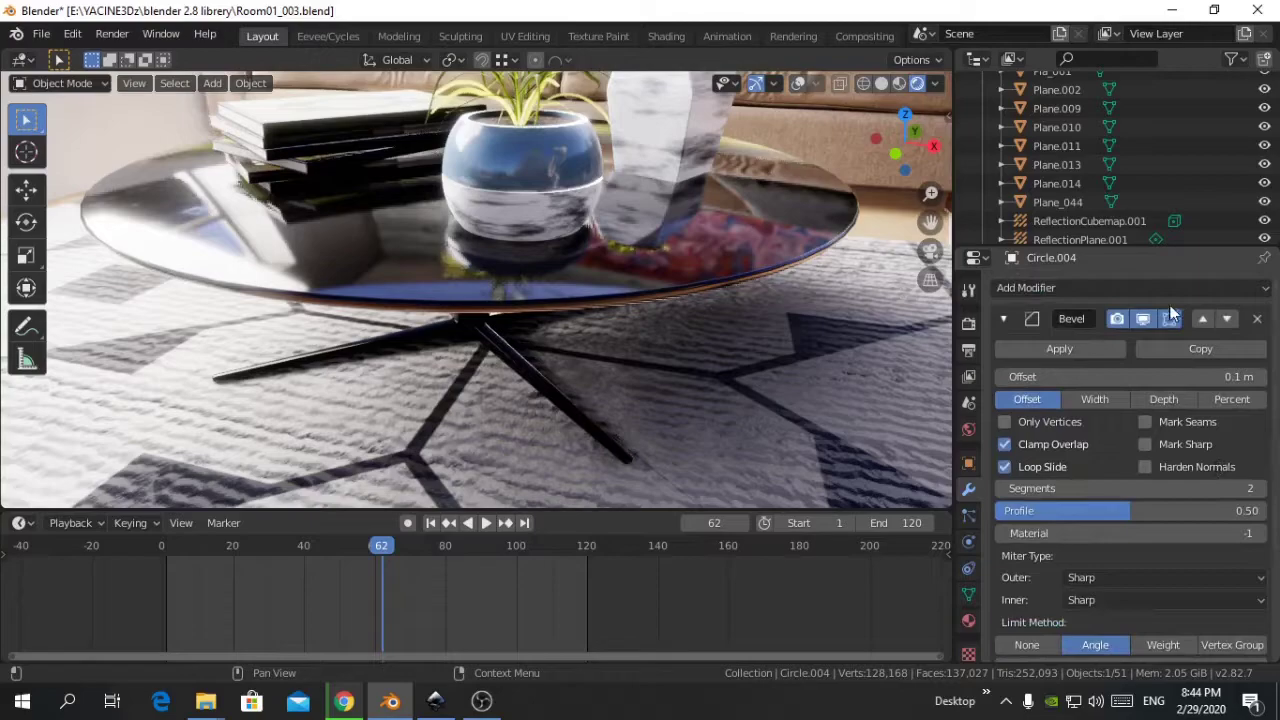
left_click(1170, 289)
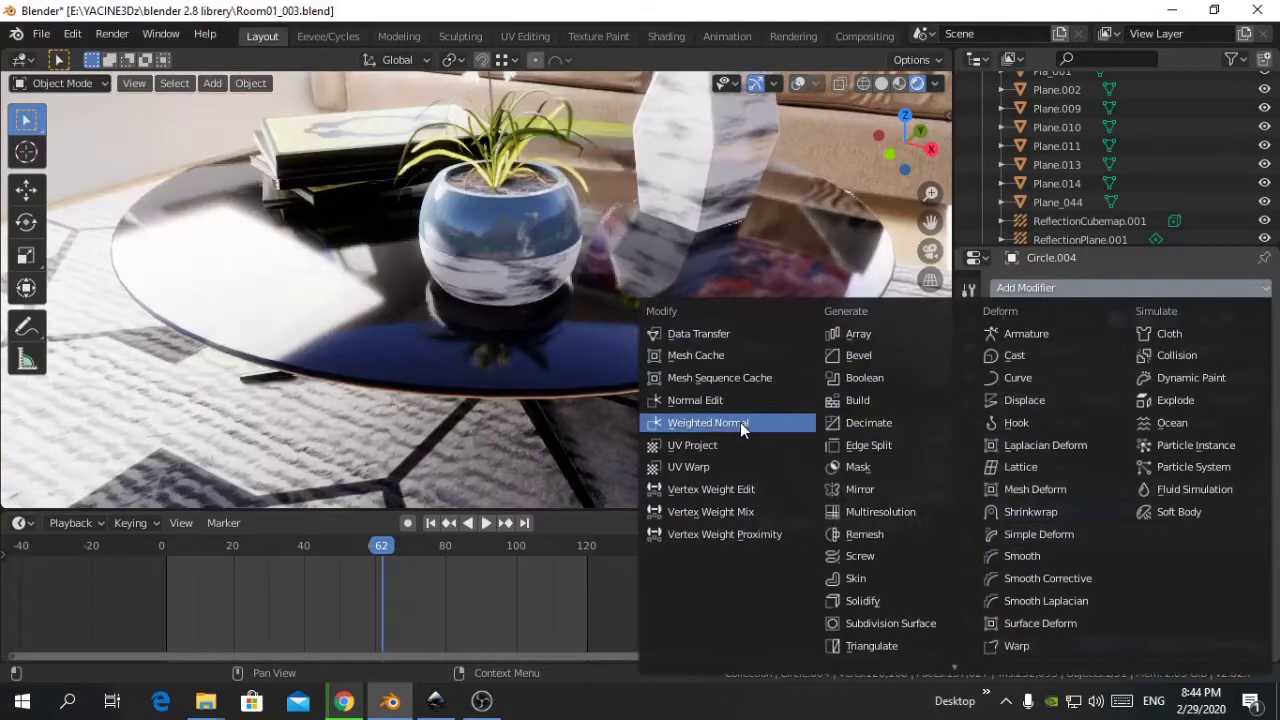
Add a Weighted Normal modifier (Face Area, weight 50, threshold 0.01) beneath the Bevel
key("Escape")
middle_click_drag(740, 430, 832, 372)
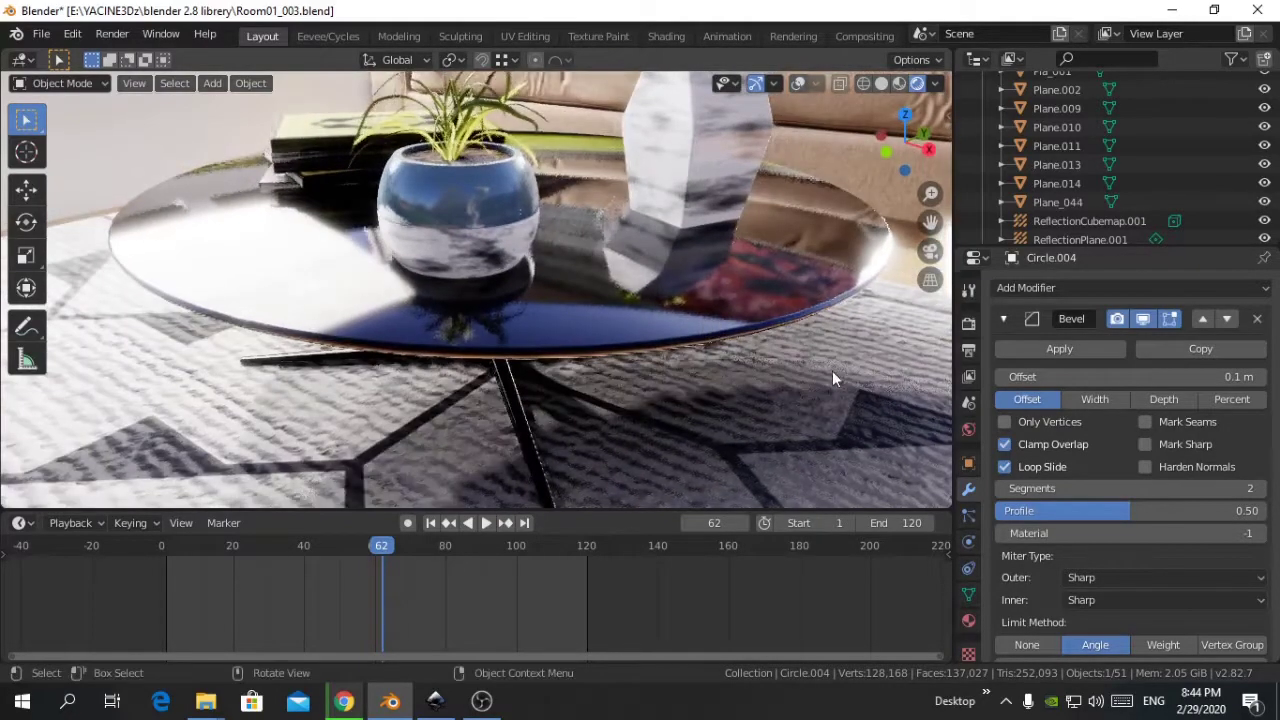
scroll(1246, 380, "down", 7)
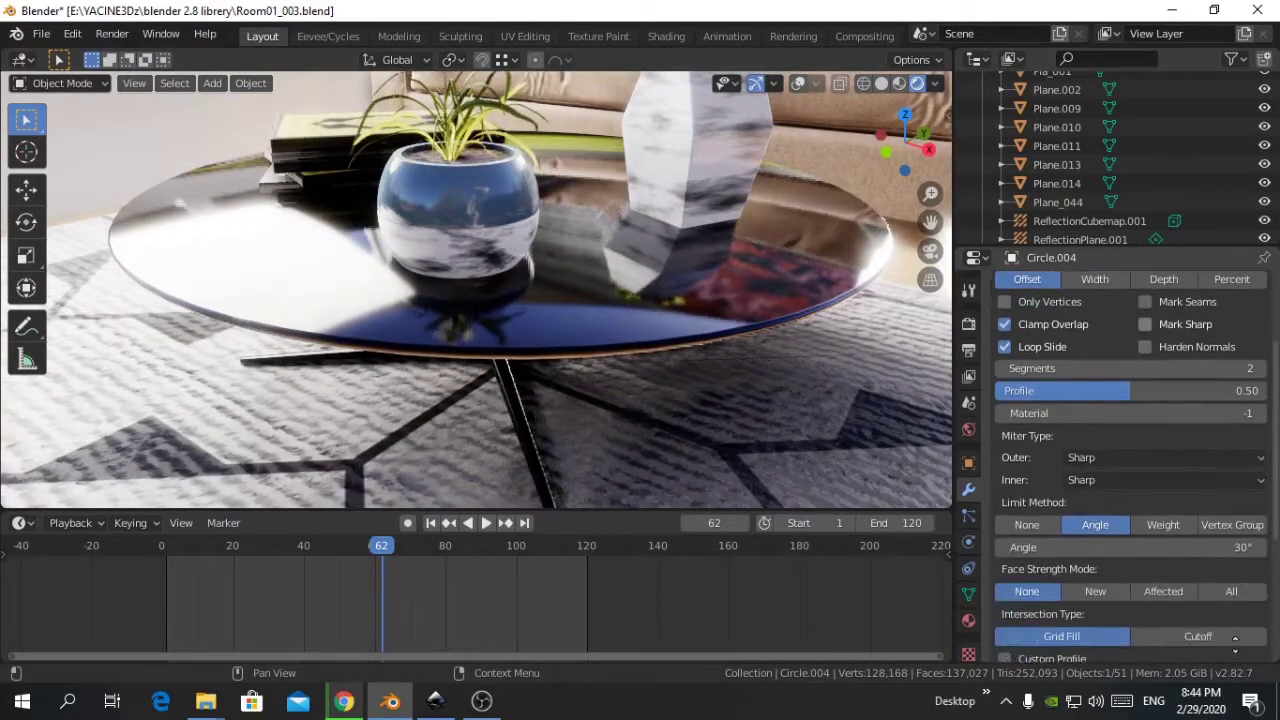
scroll(1199, 375, "down", 2)
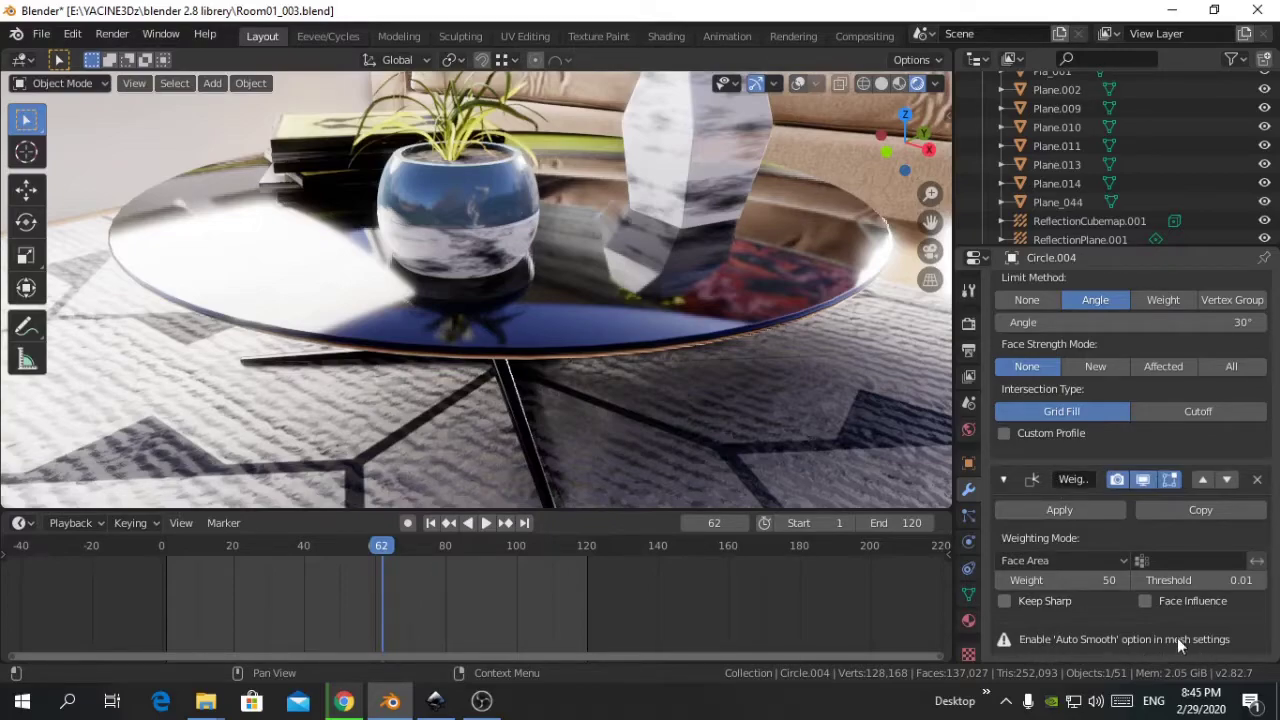
Enable Auto Smooth on the Circle.004 mesh with a 180° angle and check the reflections
left_click(968, 595)
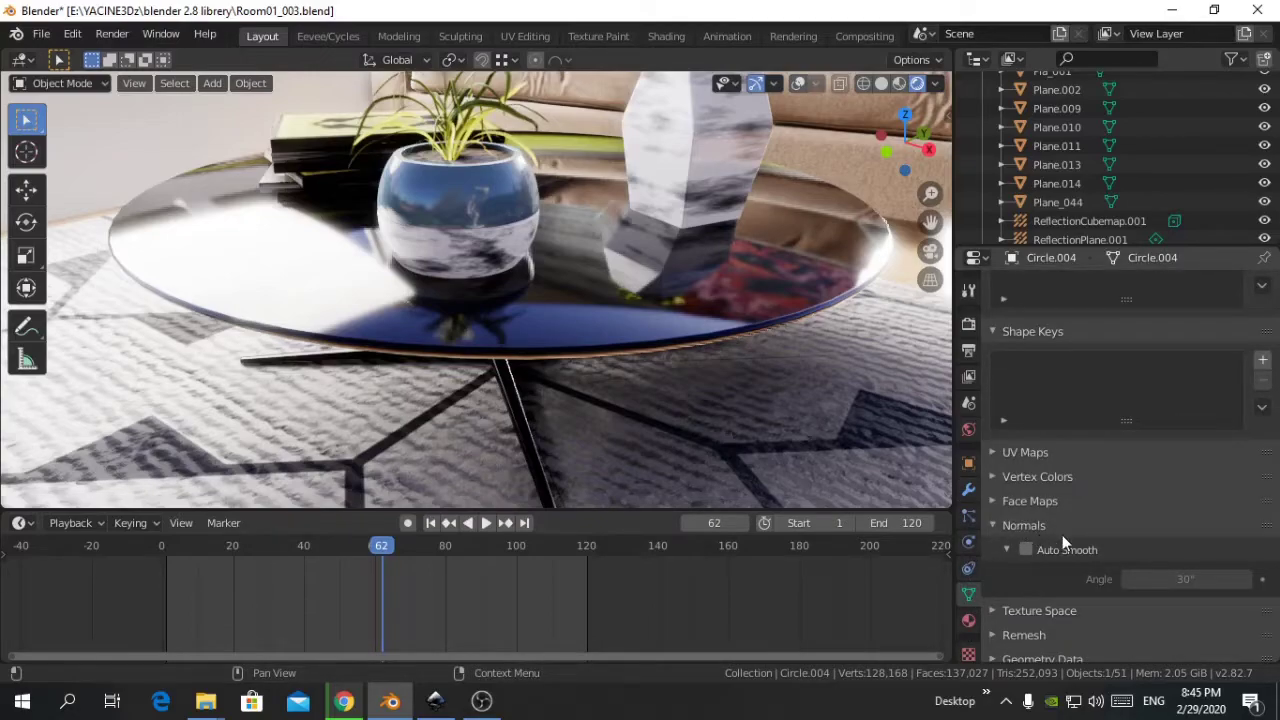
left_click(1027, 550)
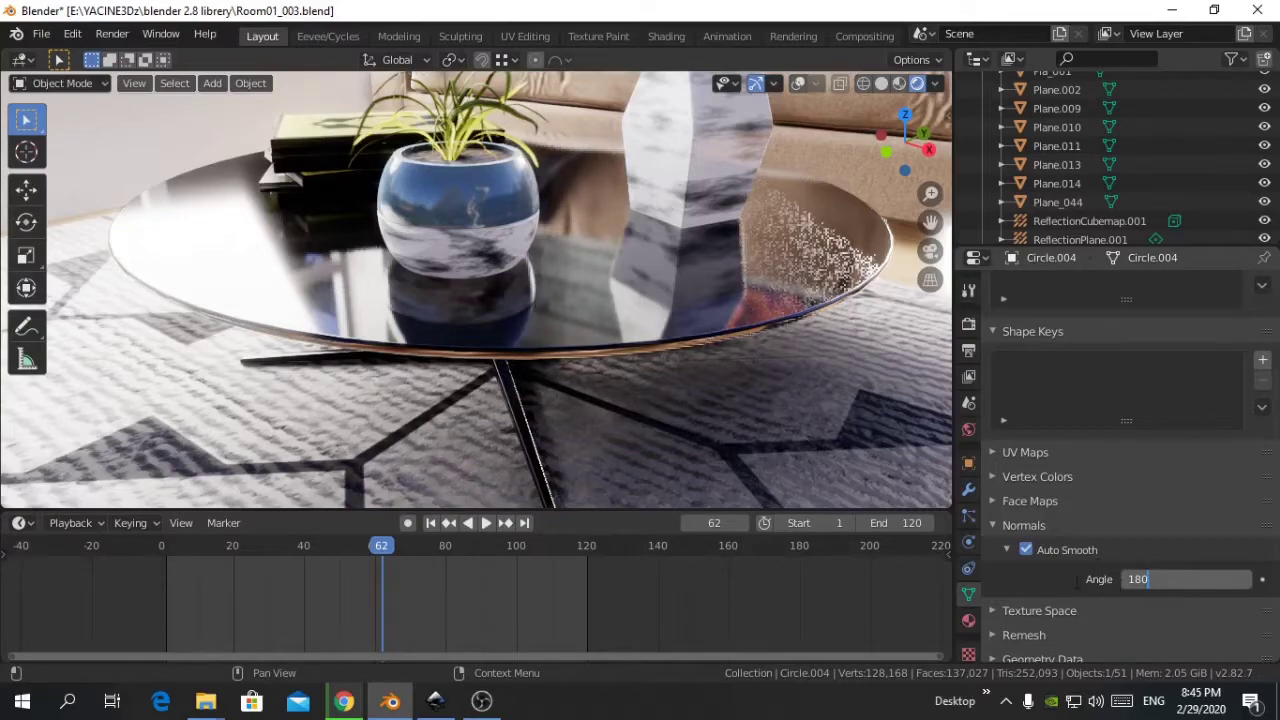
key("Return")
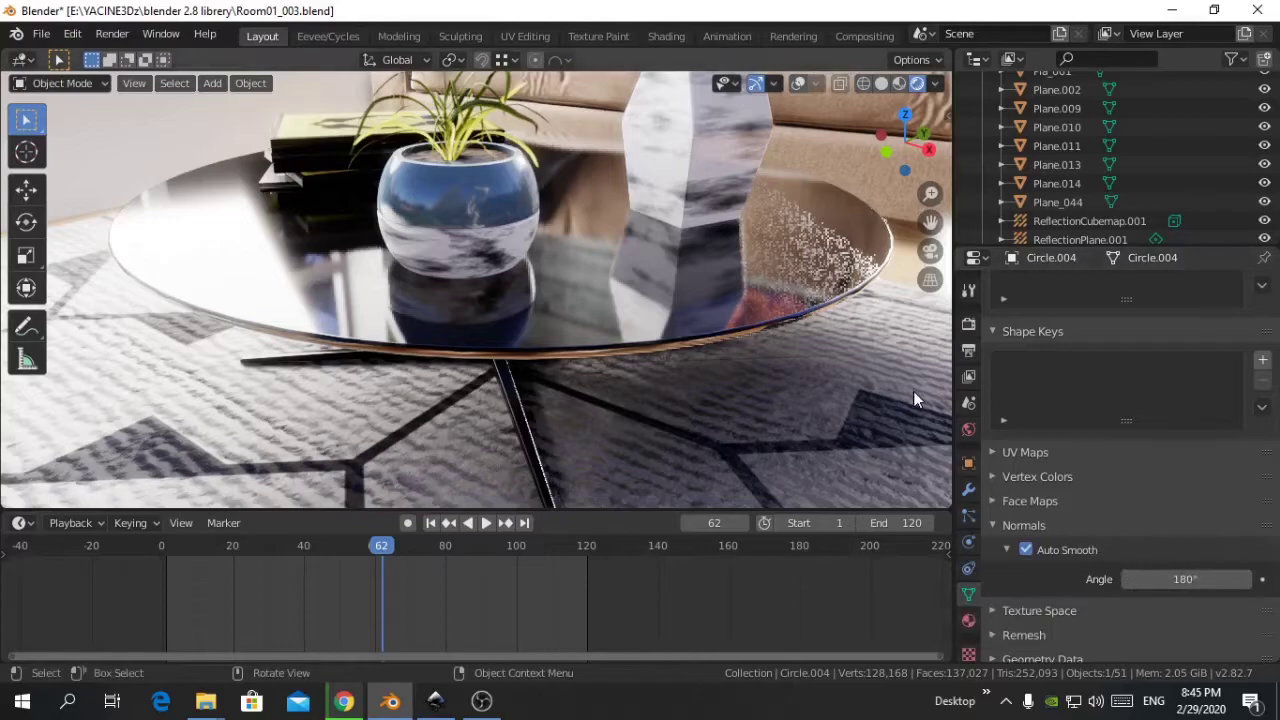
middle_click_drag(772, 313, 746, 292)
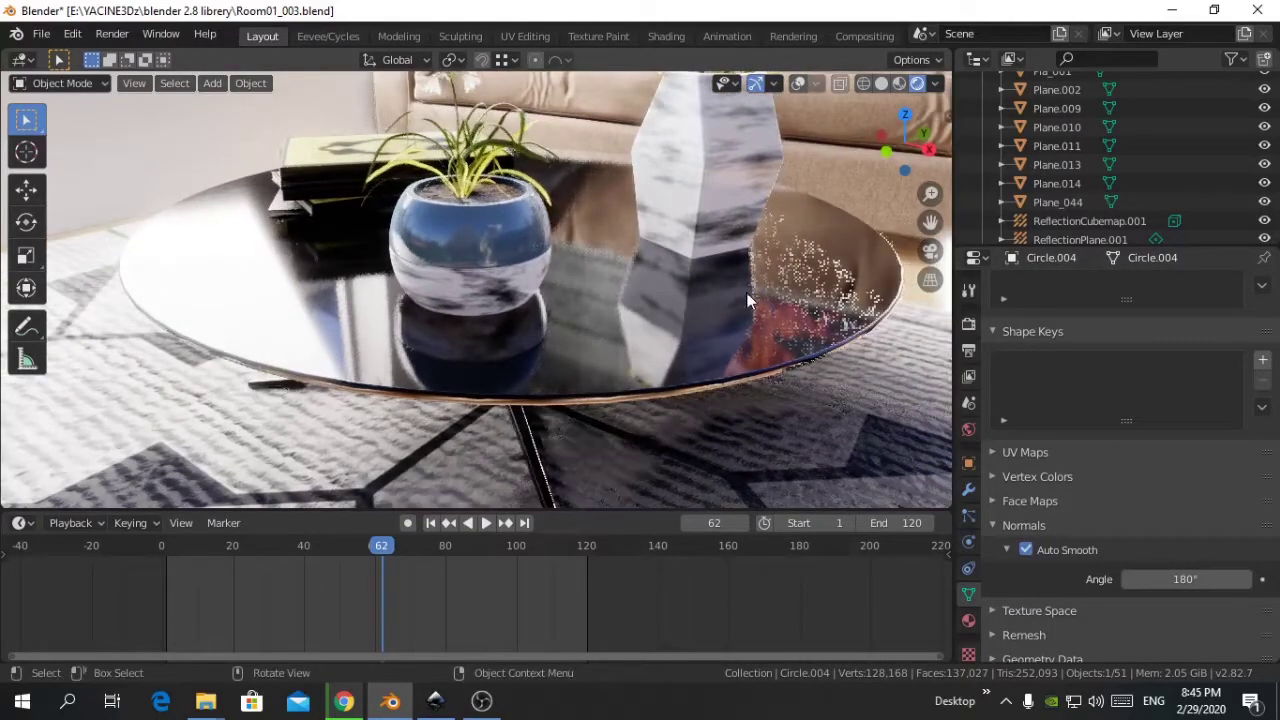
Toggle Auto Smooth off and on several times while orbiting to compare the table's shading
left_click(1026, 550)
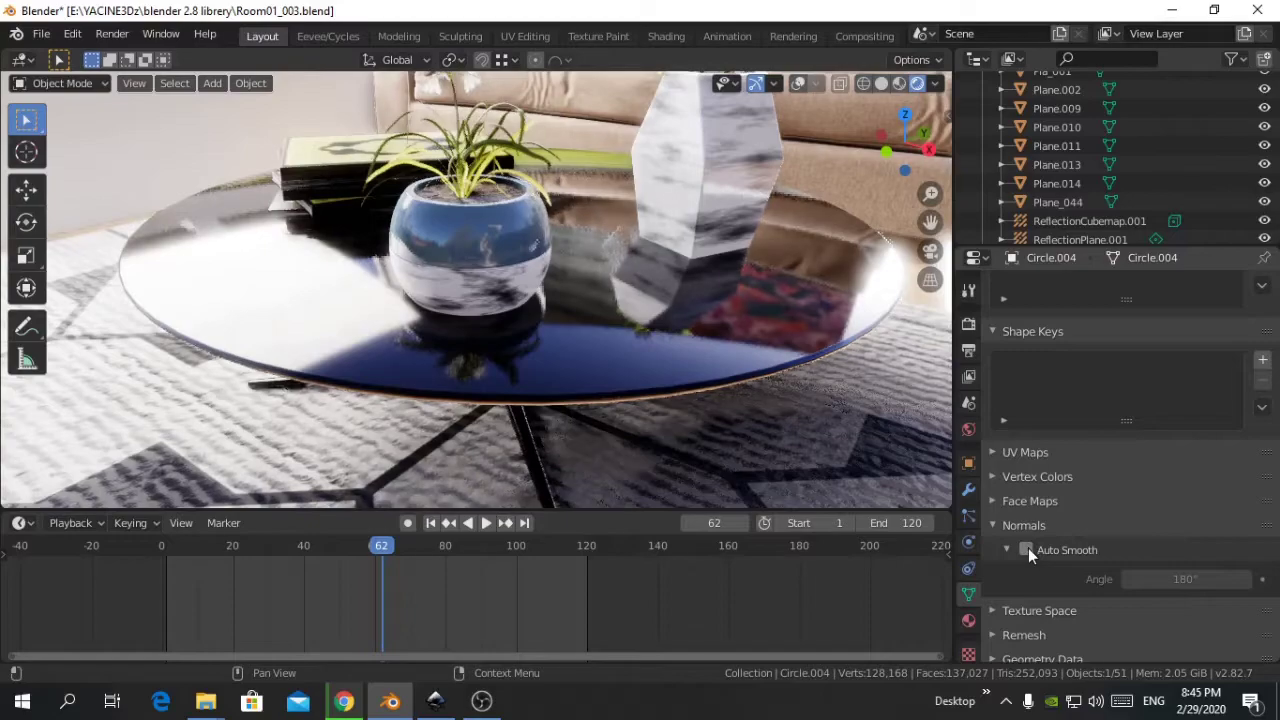
left_click(1027, 549)
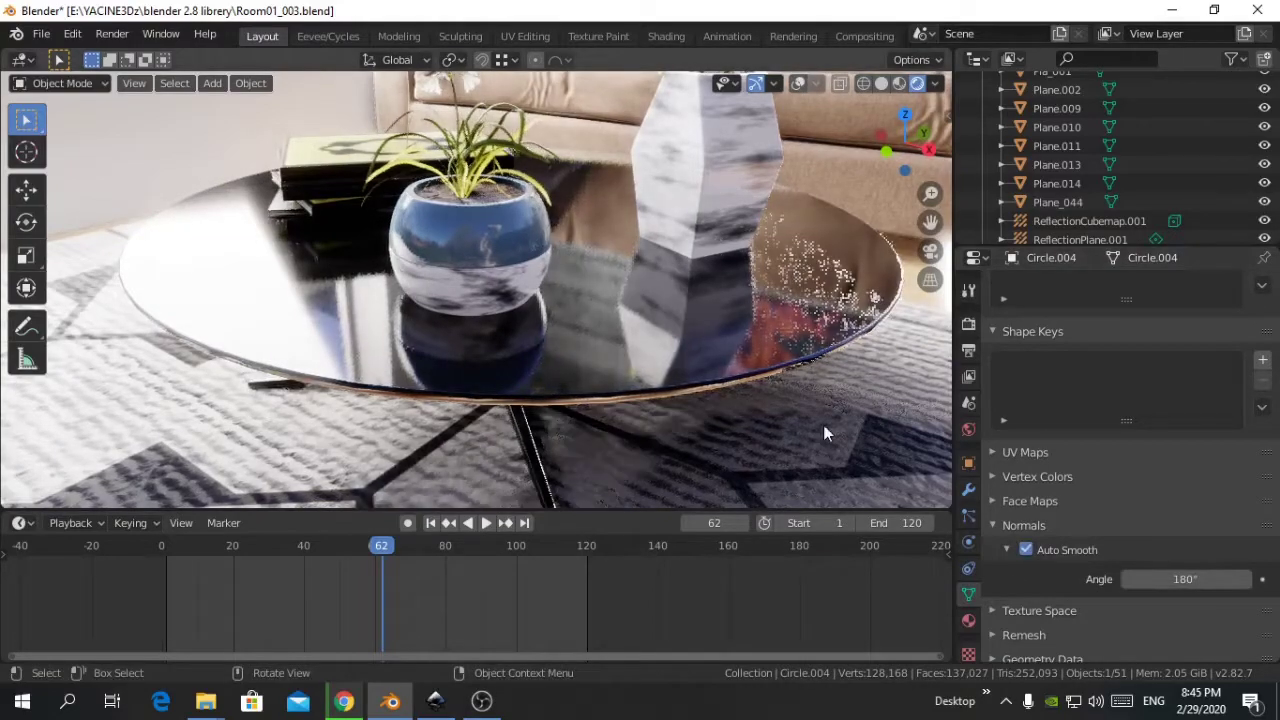
left_click(1033, 548)
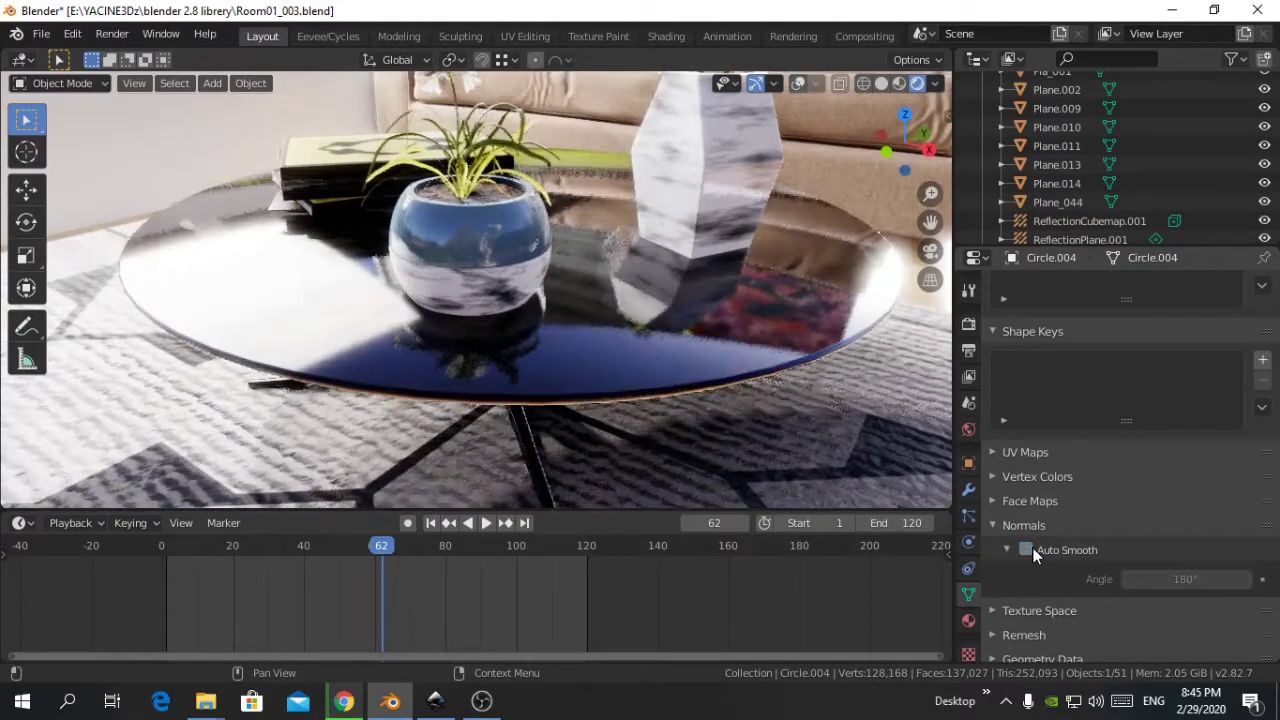
left_click(1033, 548)
left_click(1033, 548)
left_click(1033, 549)
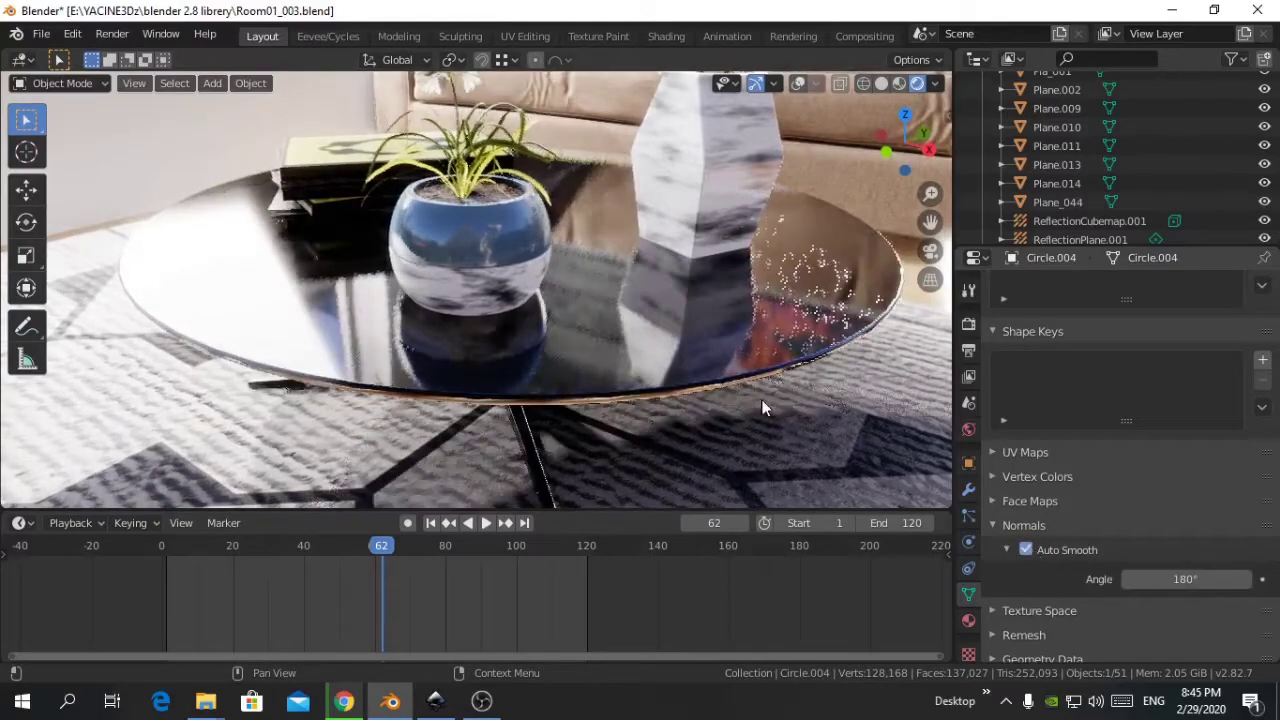
middle_click_drag(774, 369, 913, 392)
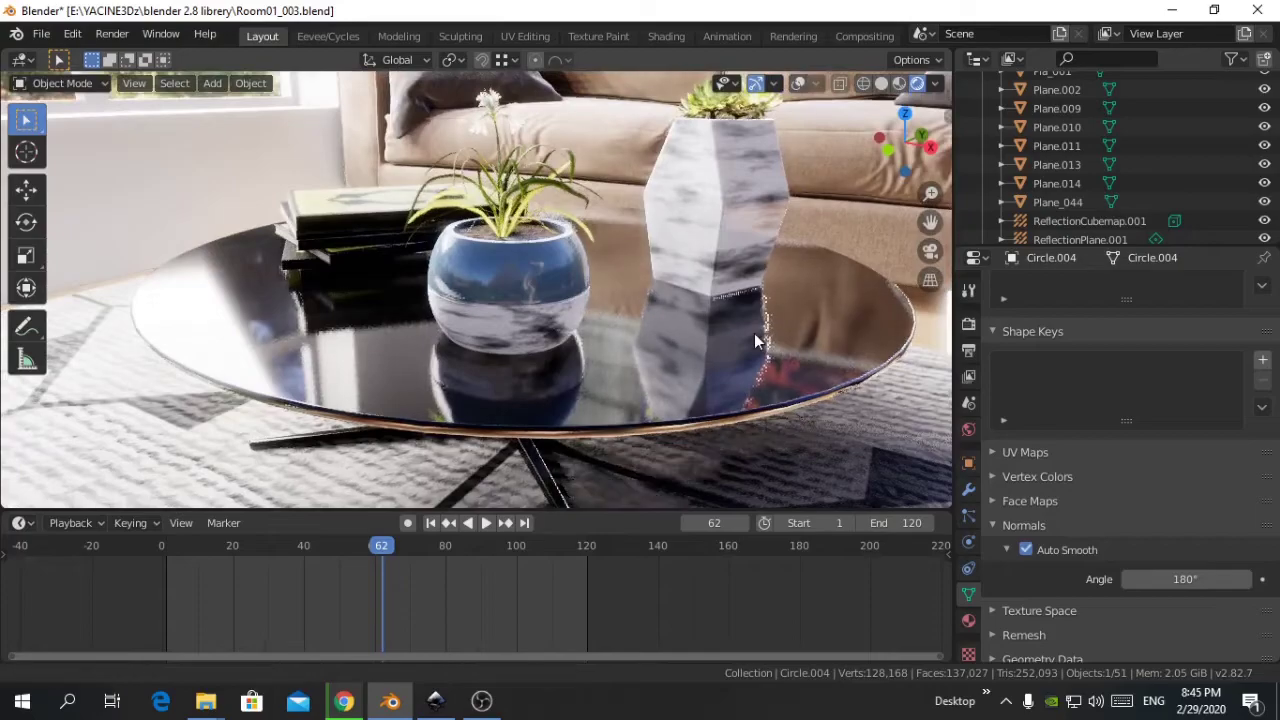
middle_click_drag(757, 343, 770, 405)
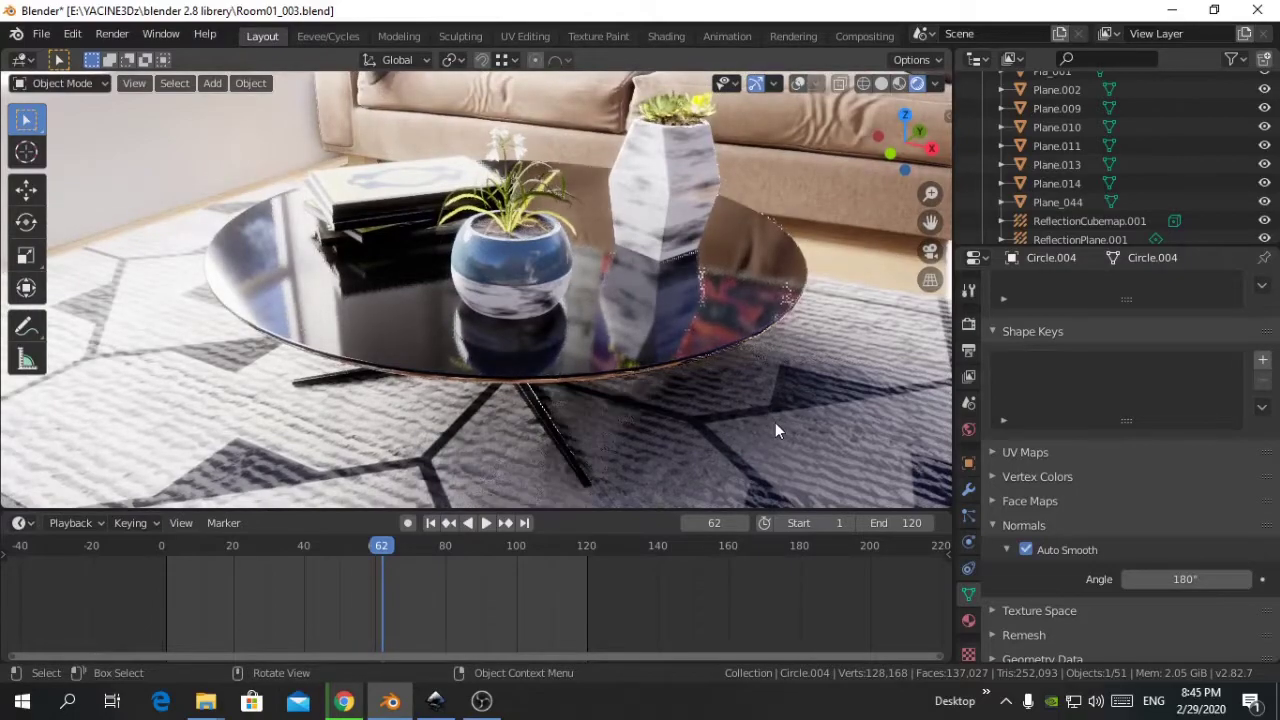
Compare once more with Auto Smooth off from another angle, then leave it enabled
left_click(1029, 551)
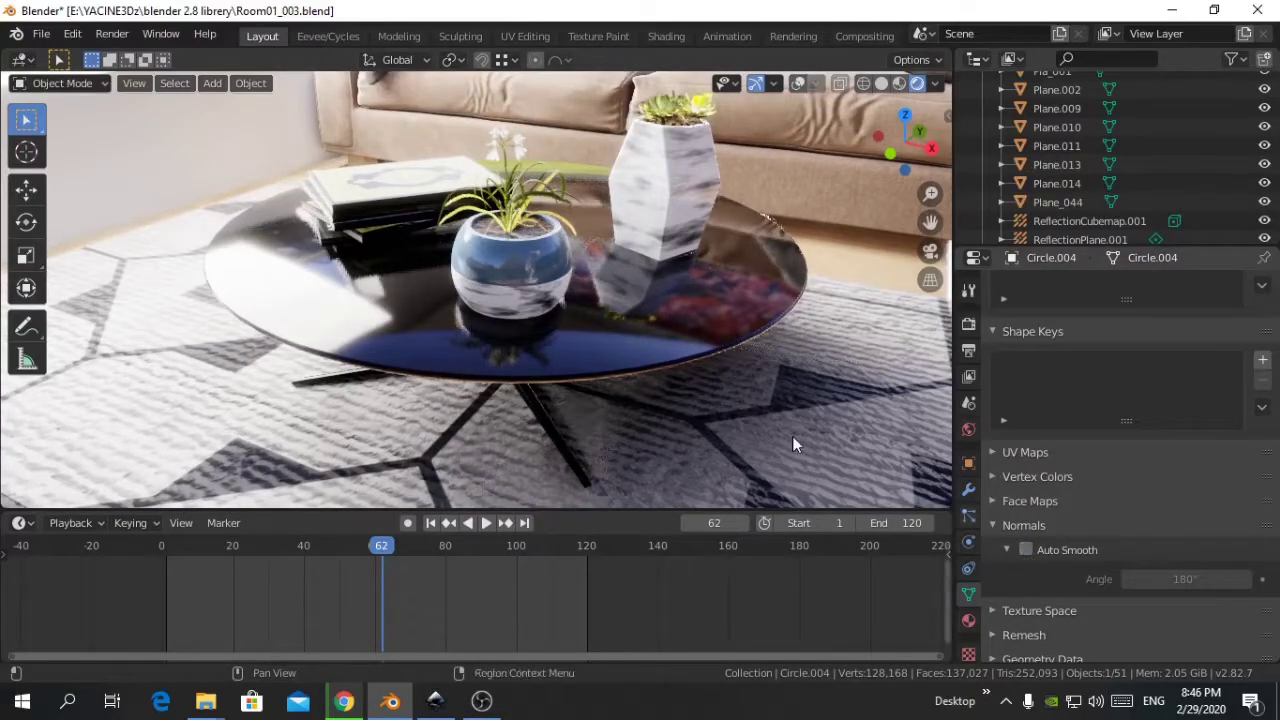
mouse_move(687, 347)
middle_mouse_down()
mouse_move(720, 334)
mouse_move(706, 354)
mouse_move(679, 263)
mouse_move(751, 371)
mouse_move(709, 360)
mouse_move(715, 390)
mouse_move(681, 329)
middle_mouse_up()
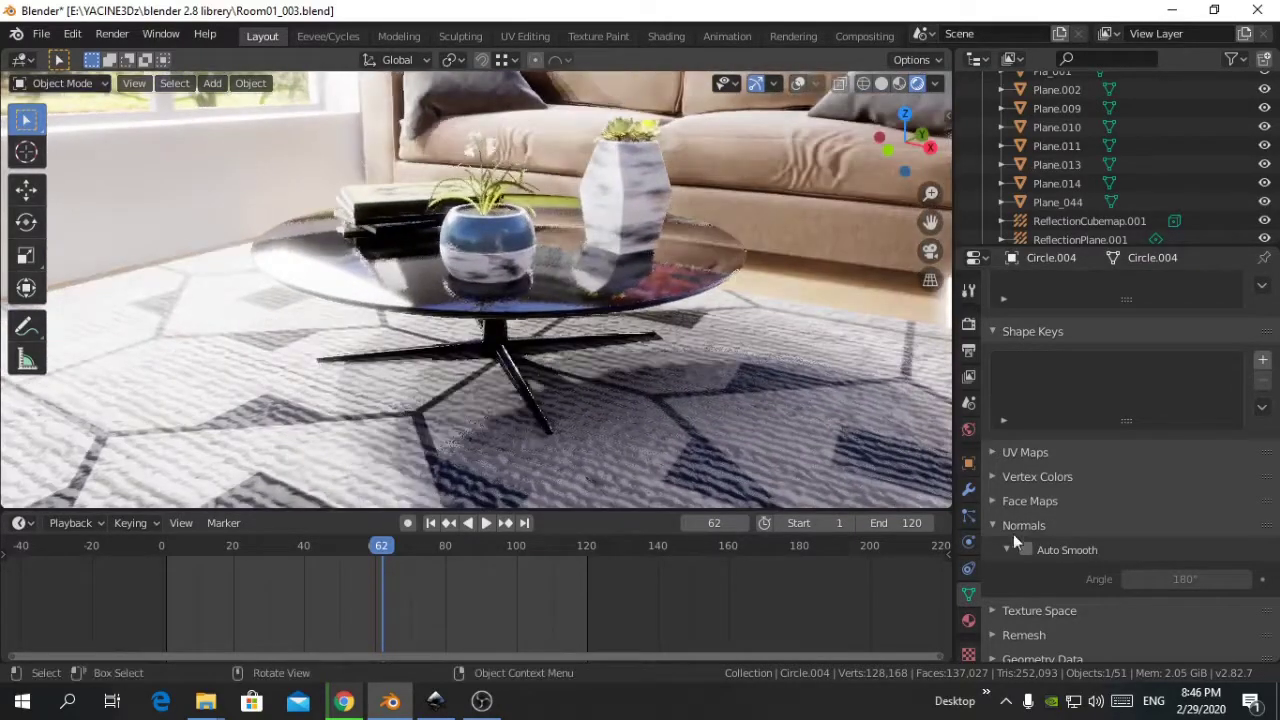
left_click(1026, 549)
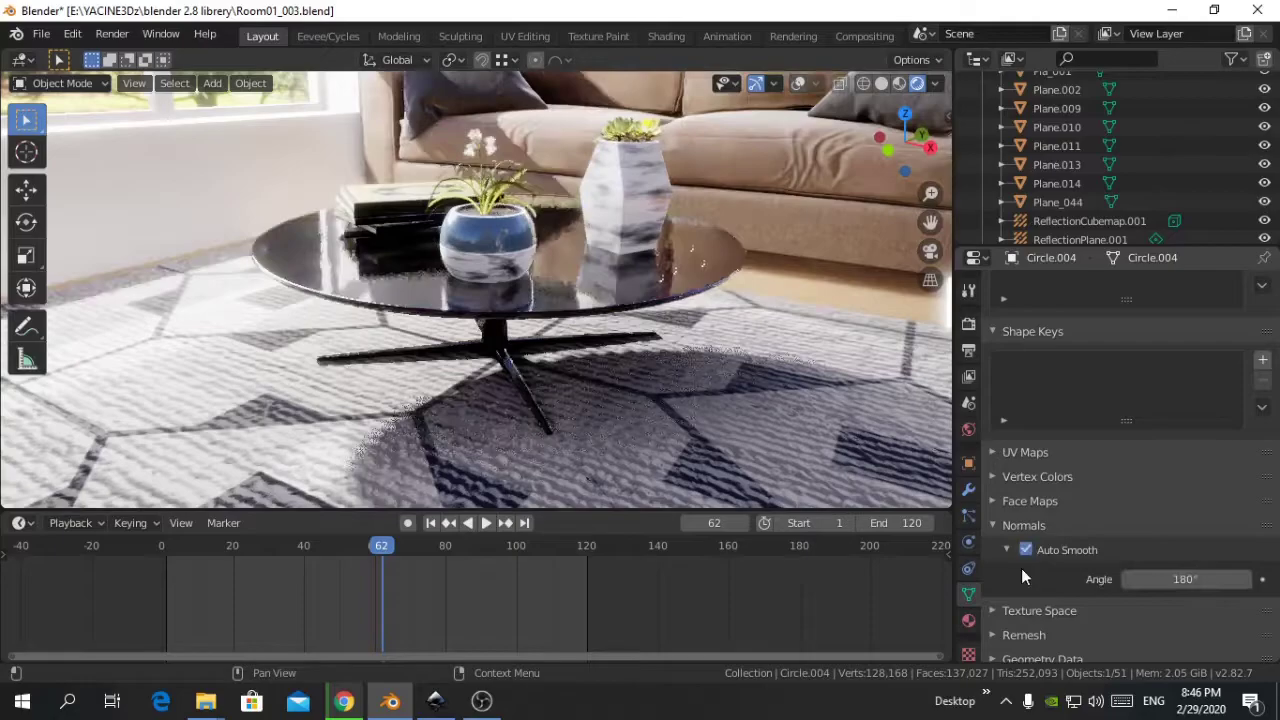
middle_click_drag(710, 299, 870, 435)
Return to the modifier stack, inspect the table edge up close, and apply the Bevel modifier
left_click(979, 490)
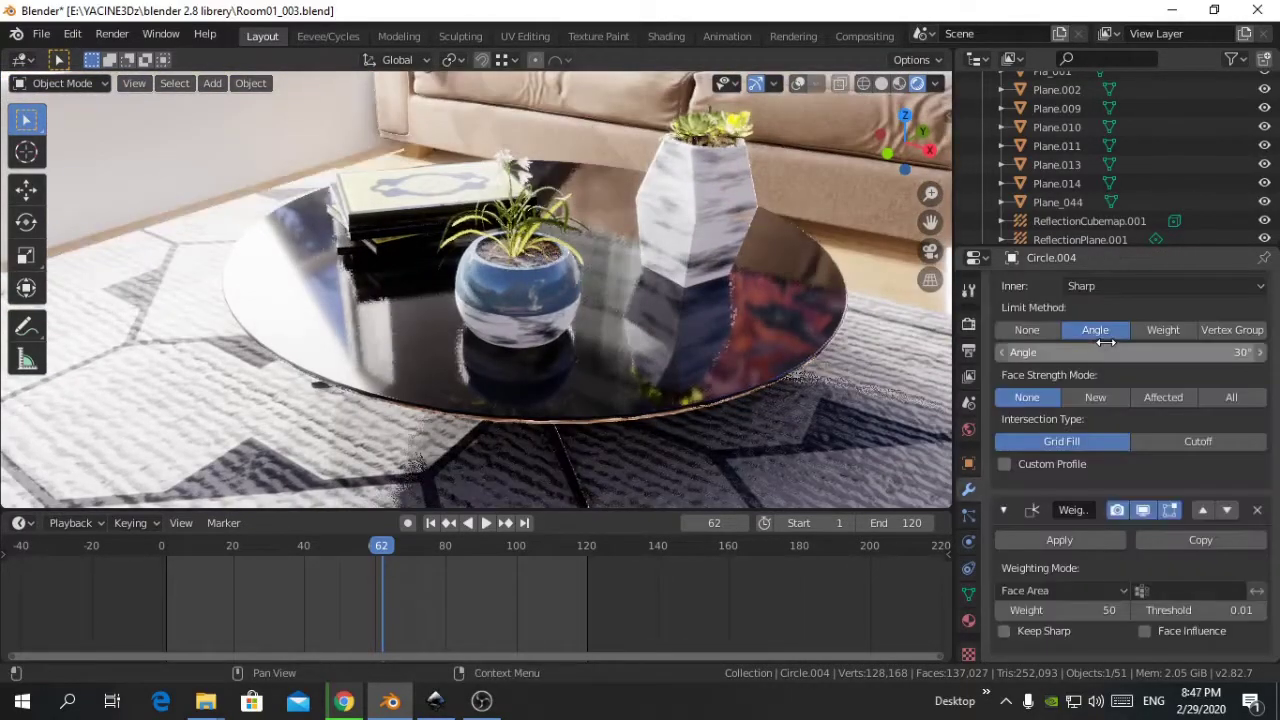
scroll(1189, 375, "up", 8)
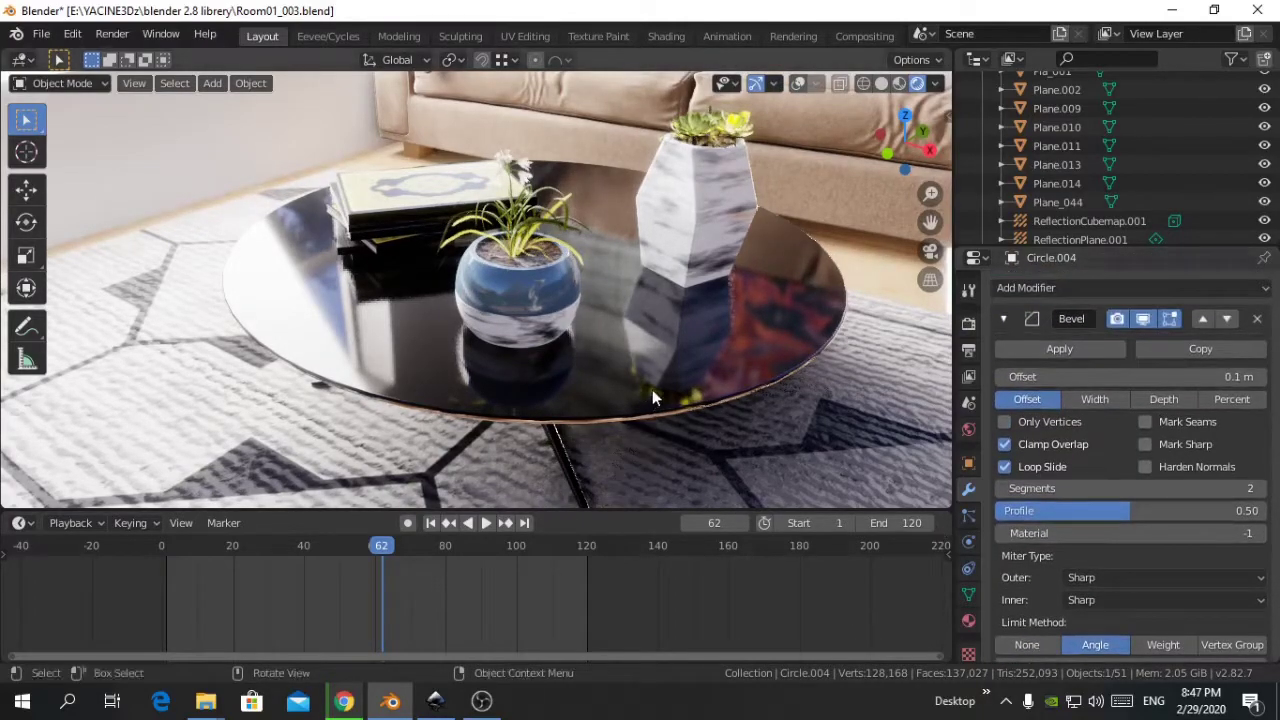
scroll(652, 389, "up", 4)
scroll(733, 337, "up", 6)
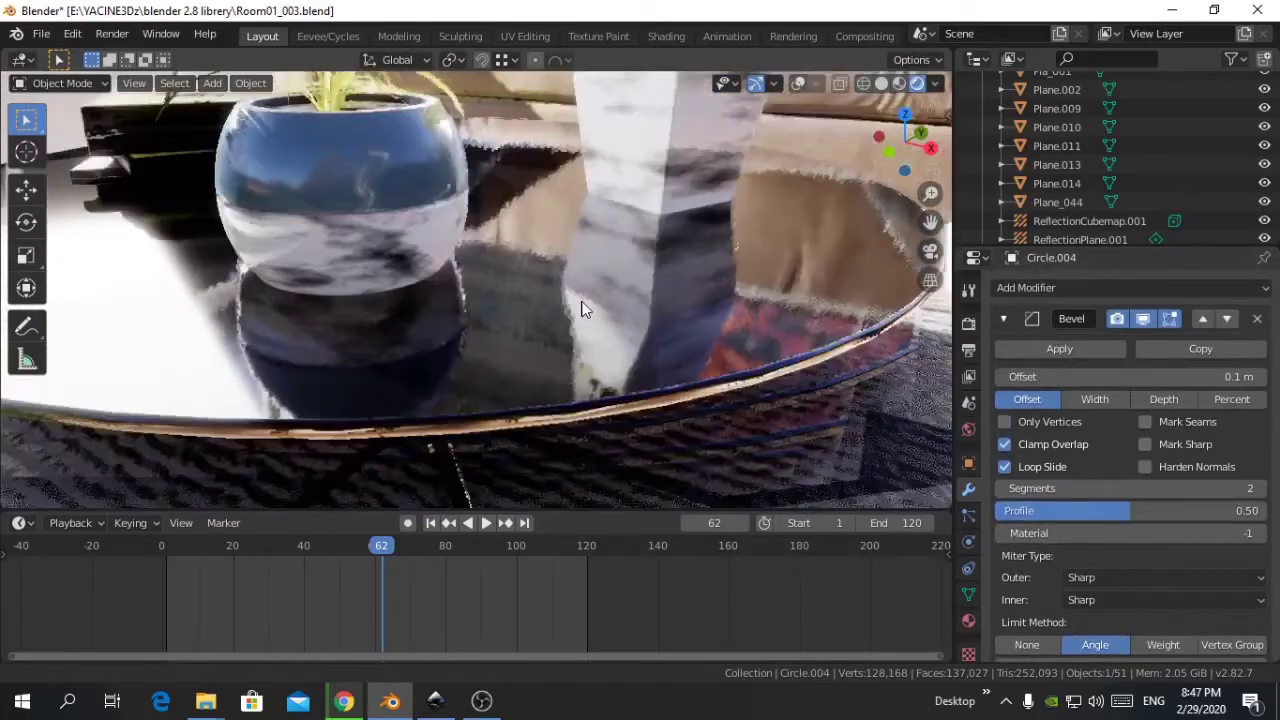
scroll(706, 227, "down", 10)
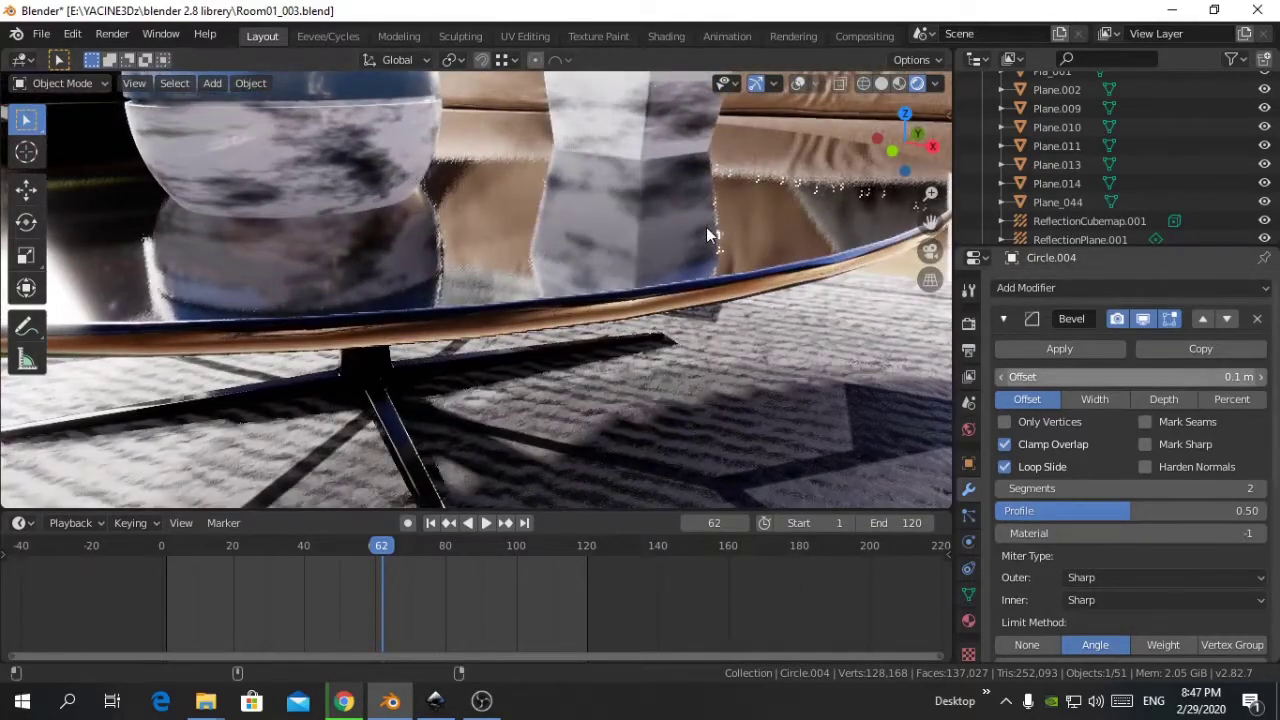
scroll(1090, 420, "down", 4)
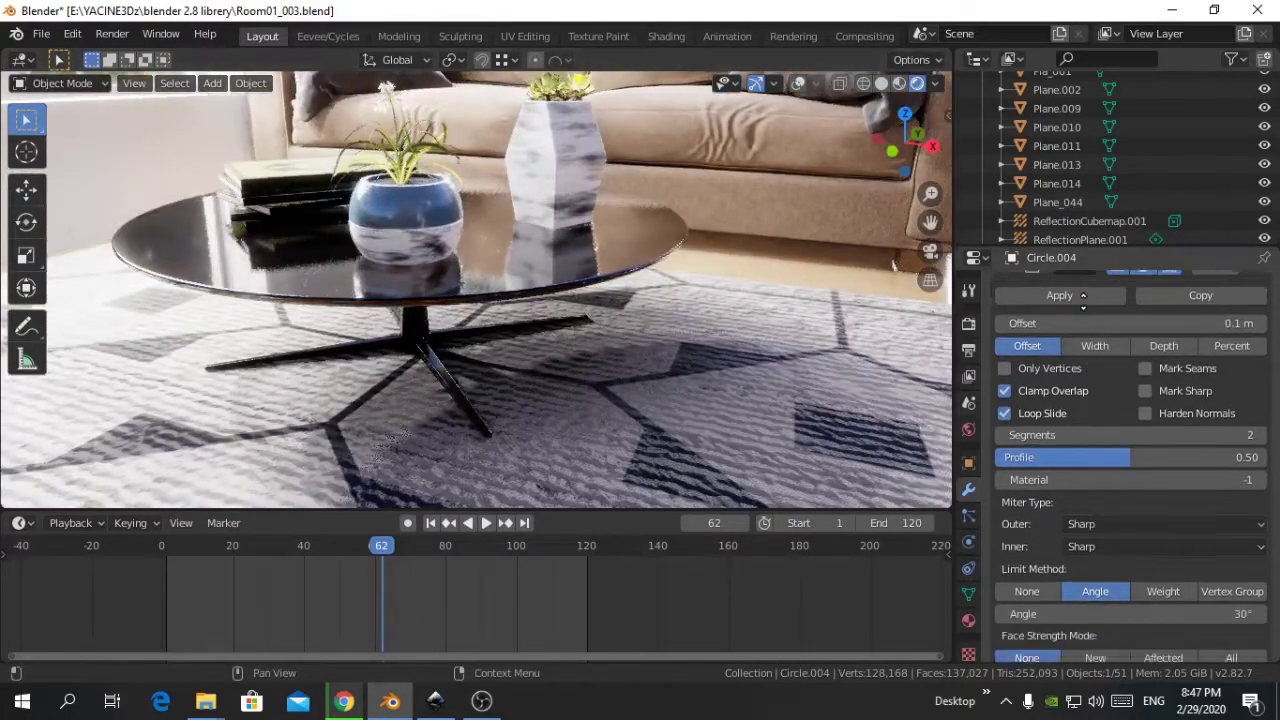
middle_click_drag(711, 284, 680, 378, "ctrl")
scroll(1110, 470, "up", 3)
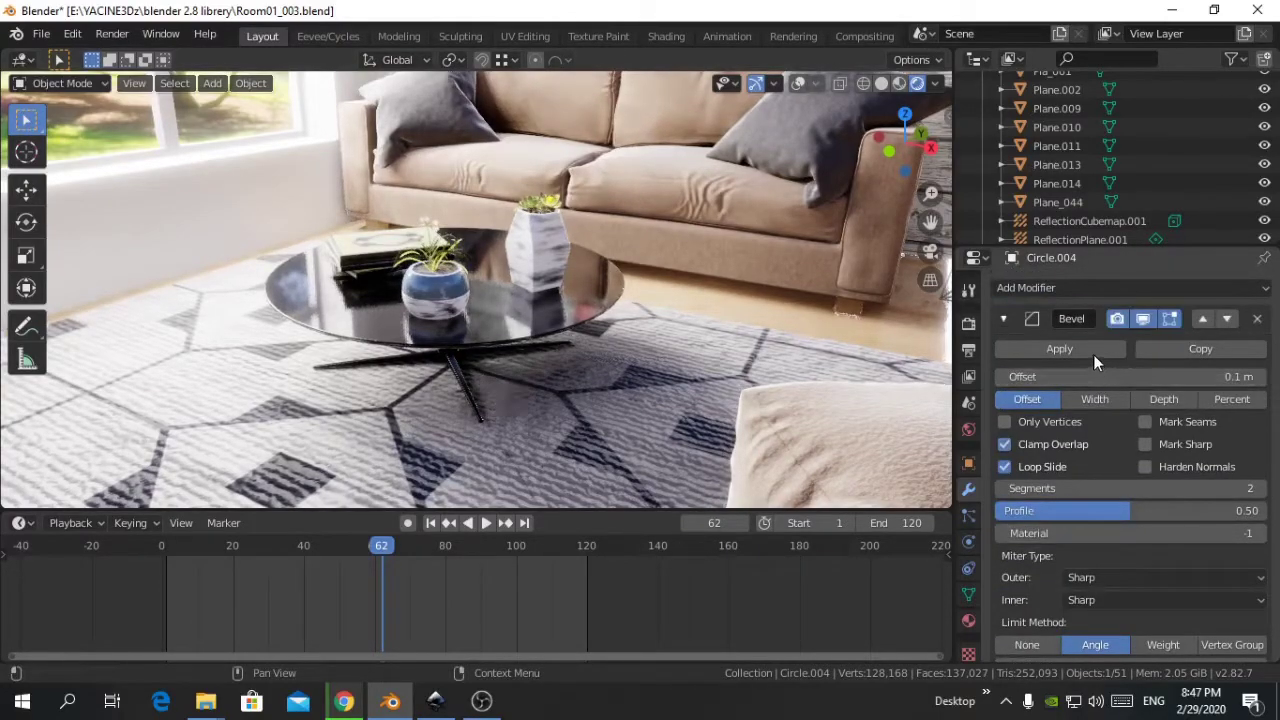
middle_click_drag(795, 368, 645, 237)
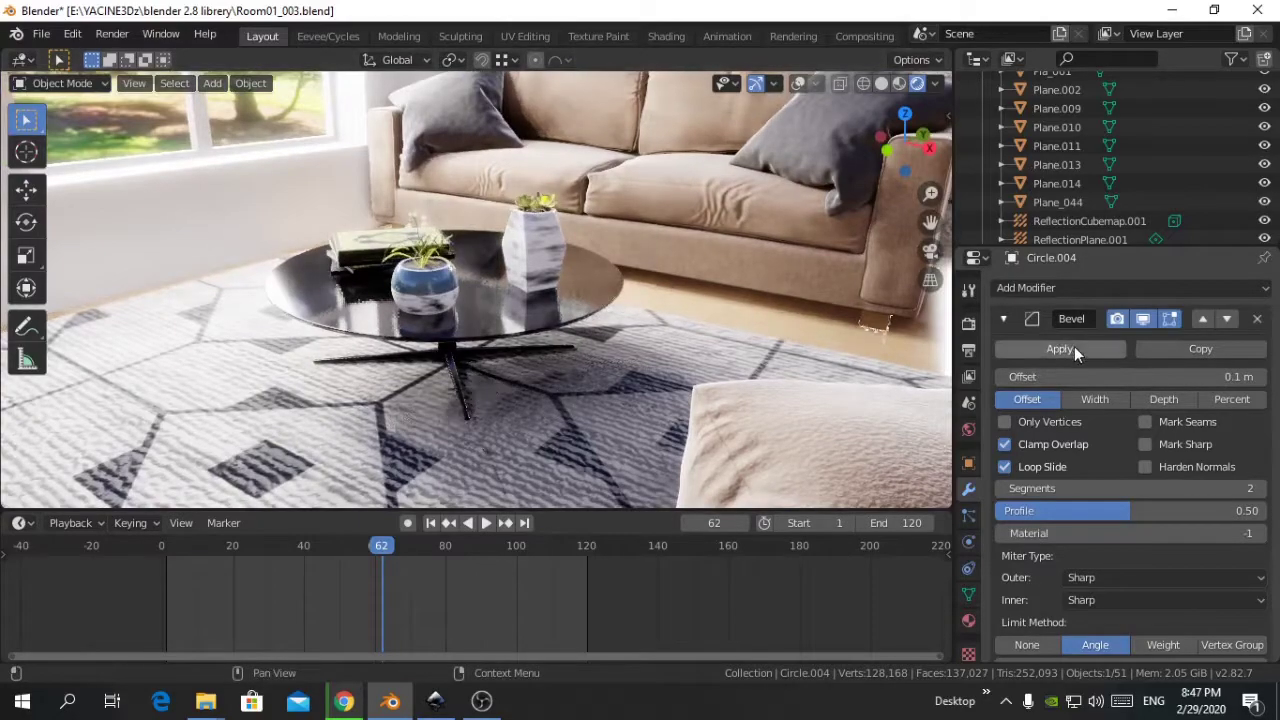
left_click(1074, 346)
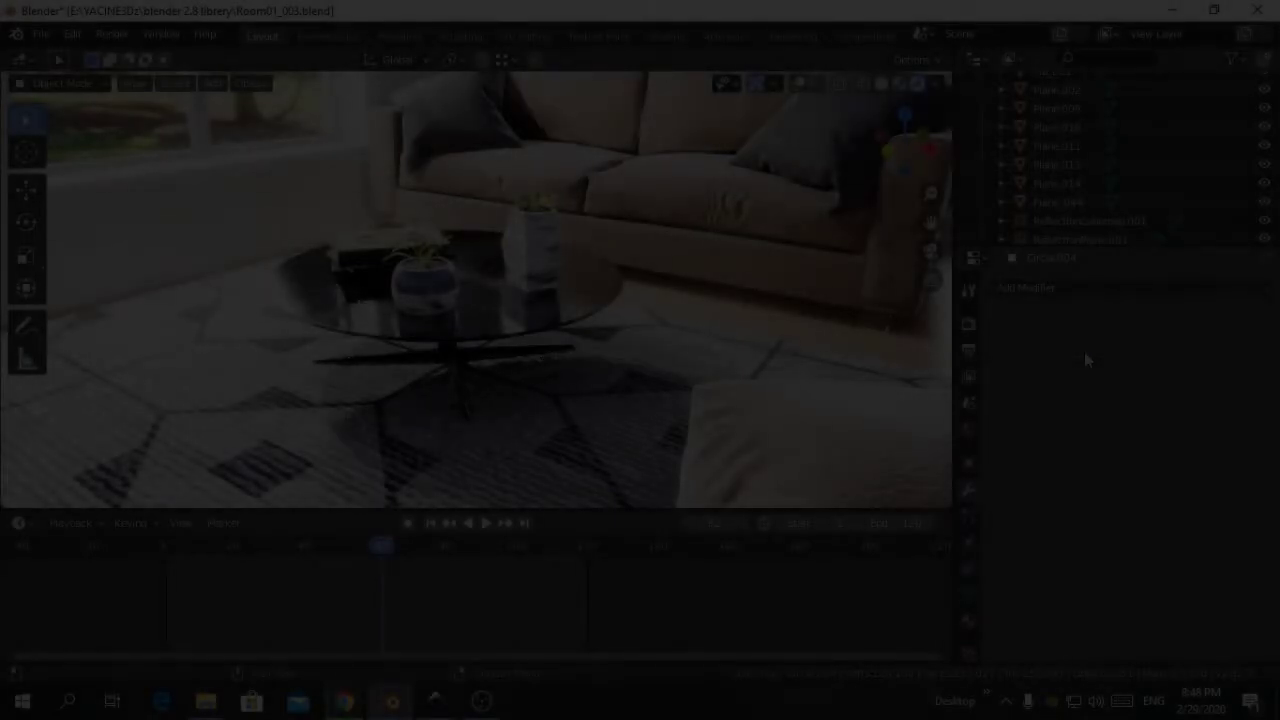
Orbit and dolly around the modifier-free table to review its flat, clean rendered reflections
middle_click_drag(547, 378, 615, 322)
scroll(586, 314, "down", 3)
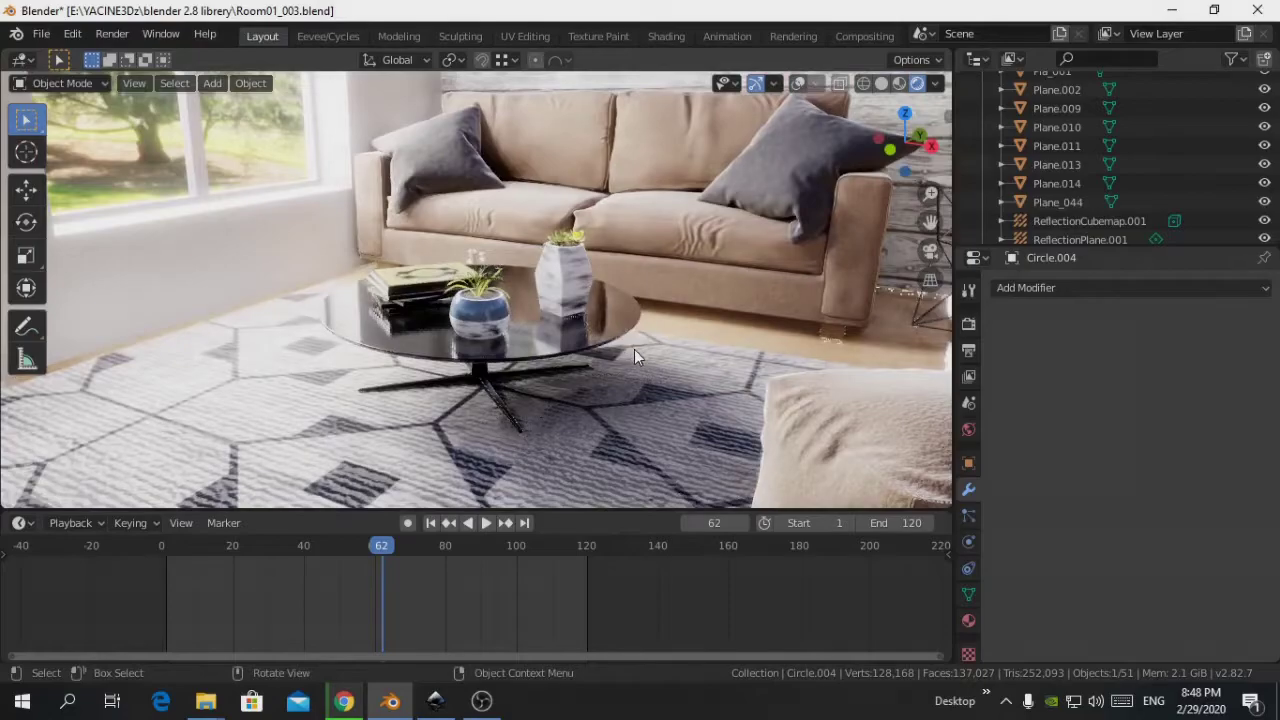
middle_click_drag(624, 372, 690, 340)
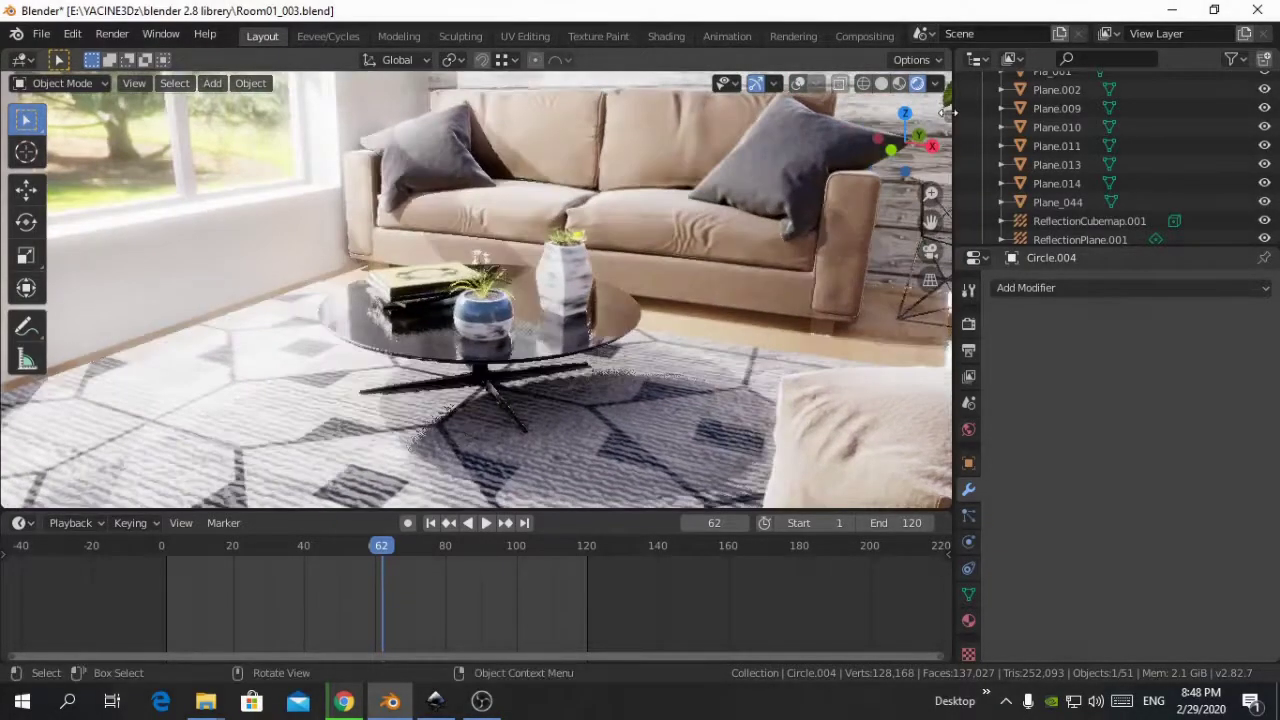